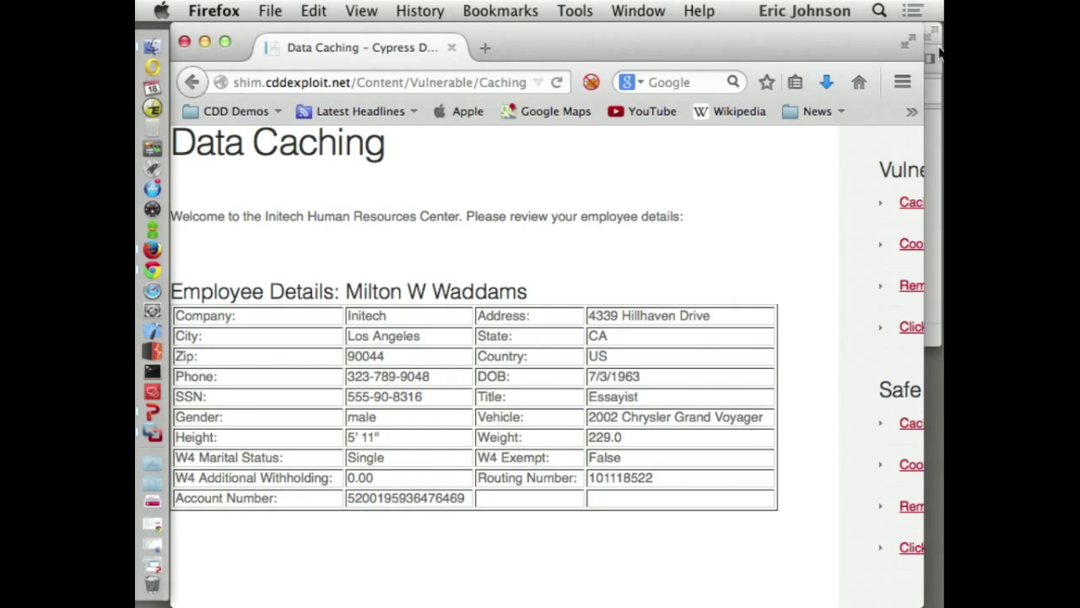
Open the developer tools' network monitor and reload the Data Caching page to record its requests.
key(super+alt+k)
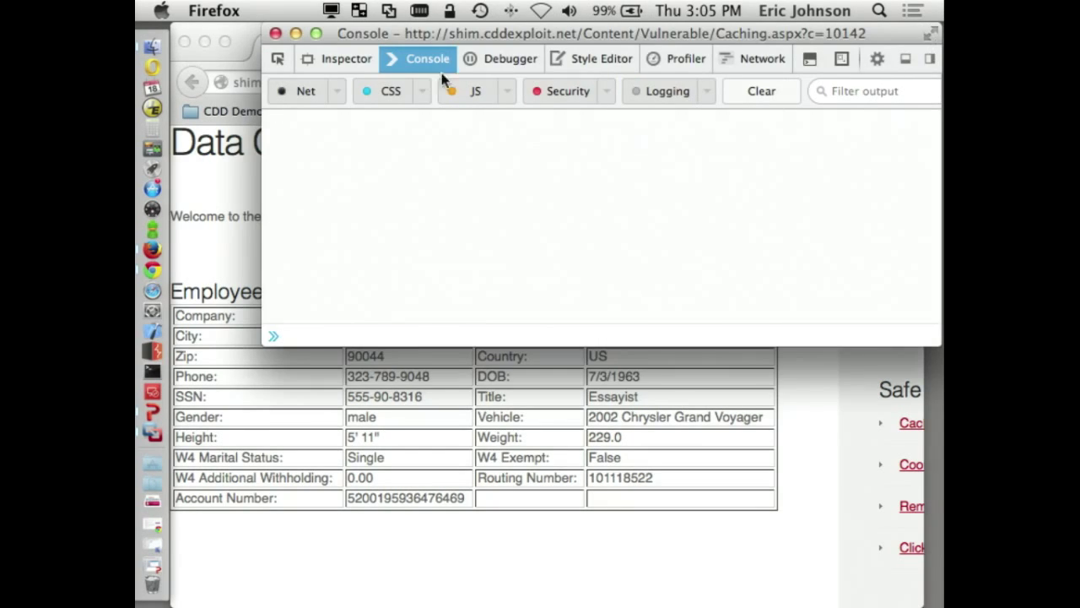
click(733, 59)
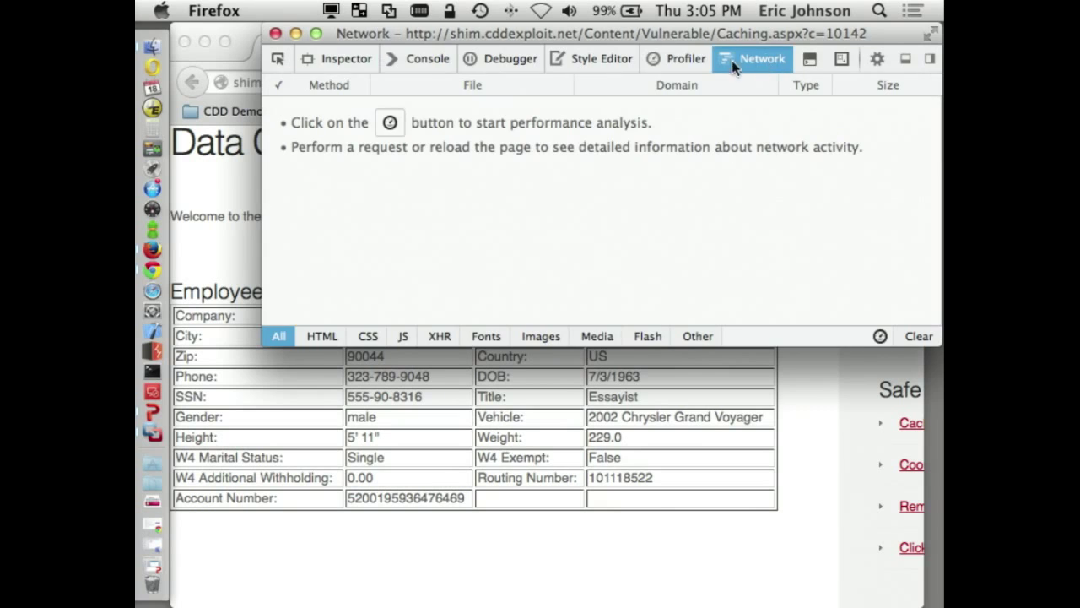
click(240, 32)
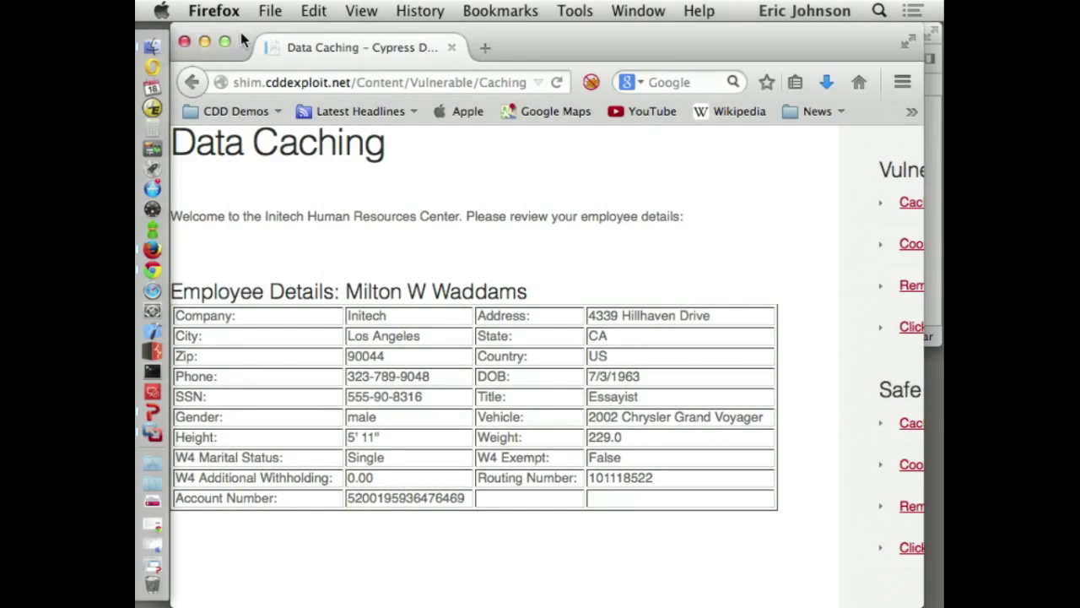
click(556, 82)
View the response headers of the Caching.aspx?c=10142 request in the network monitor.
click(939, 44)
scroll(645, 163, up, 3)
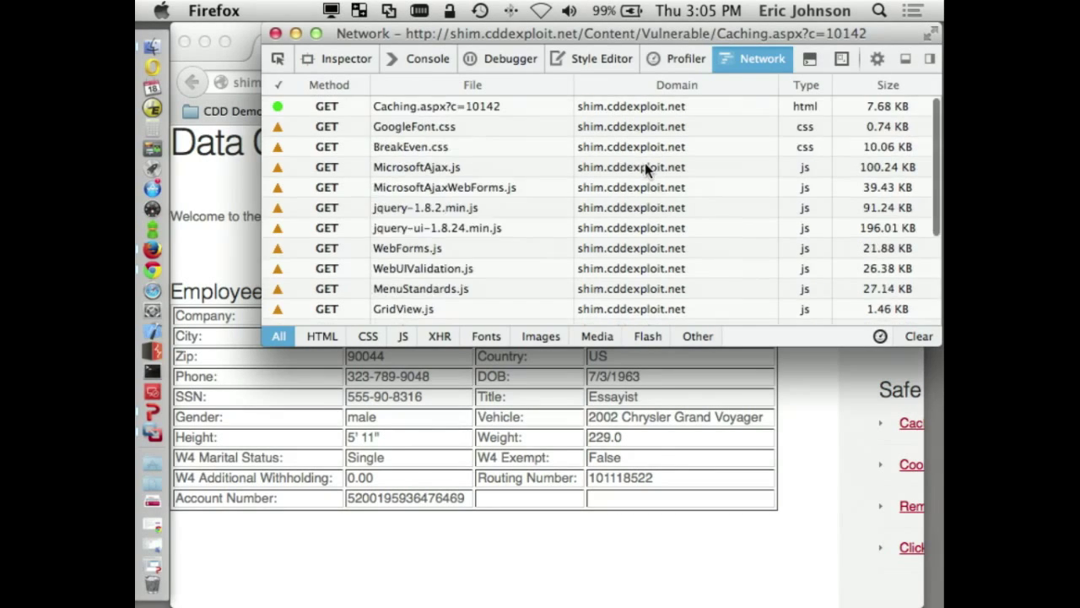
click(407, 108)
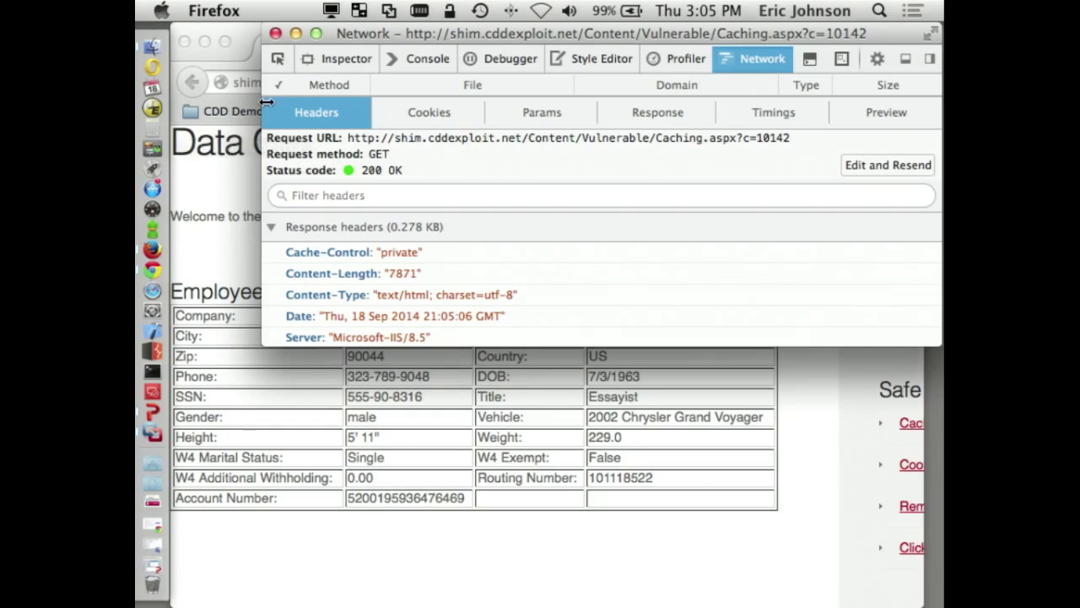
Go to the CDD Exploit Training home page and check its request in the network monitor.
click(247, 37)
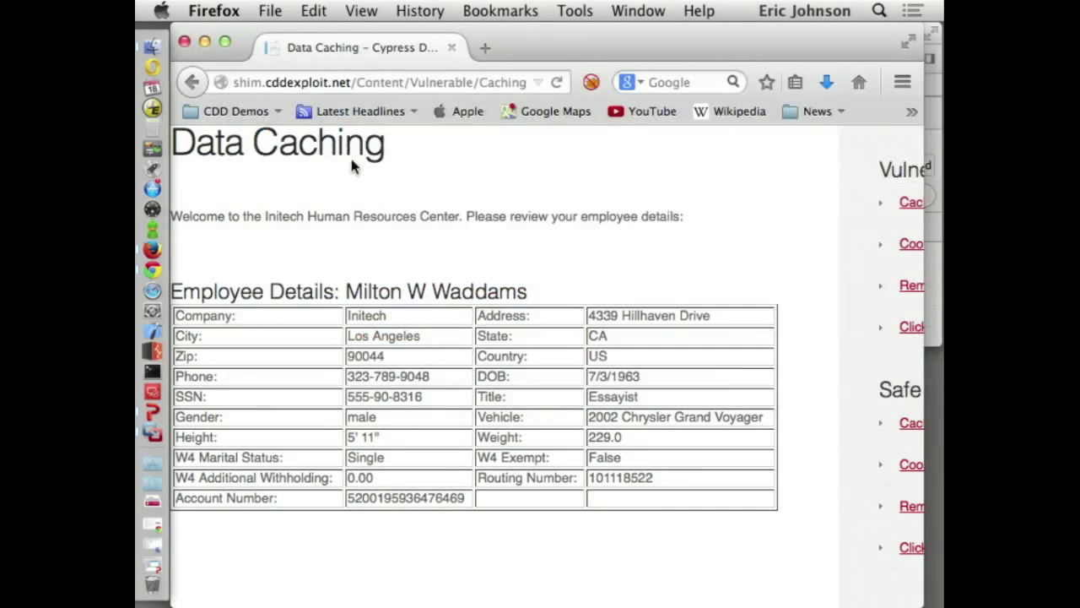
scroll(373, 216, up, 3)
scroll(373, 216, up, 1)
click(365, 203)
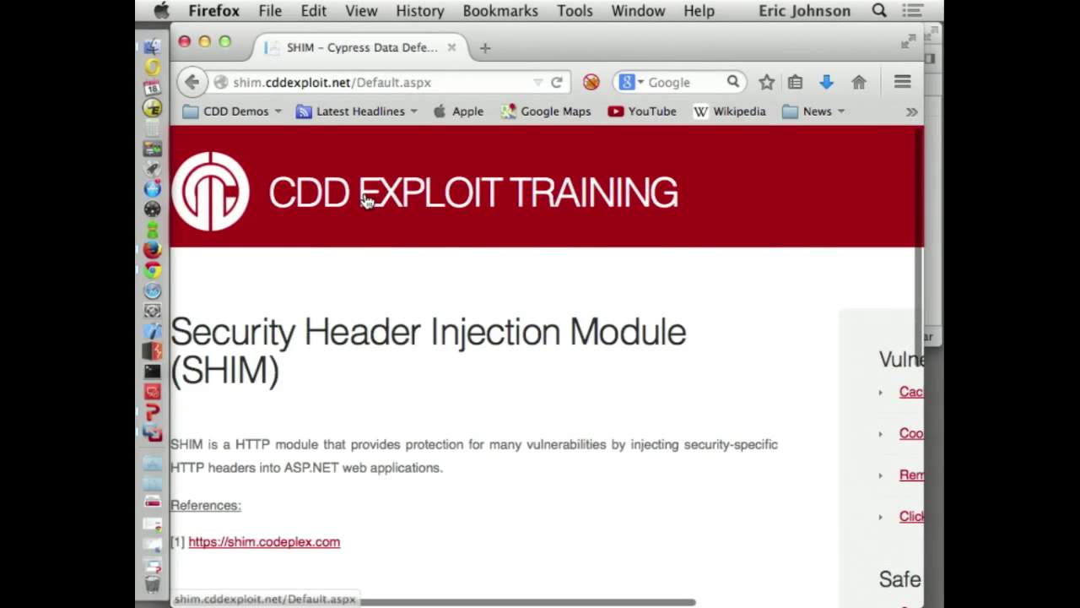
click(936, 37)
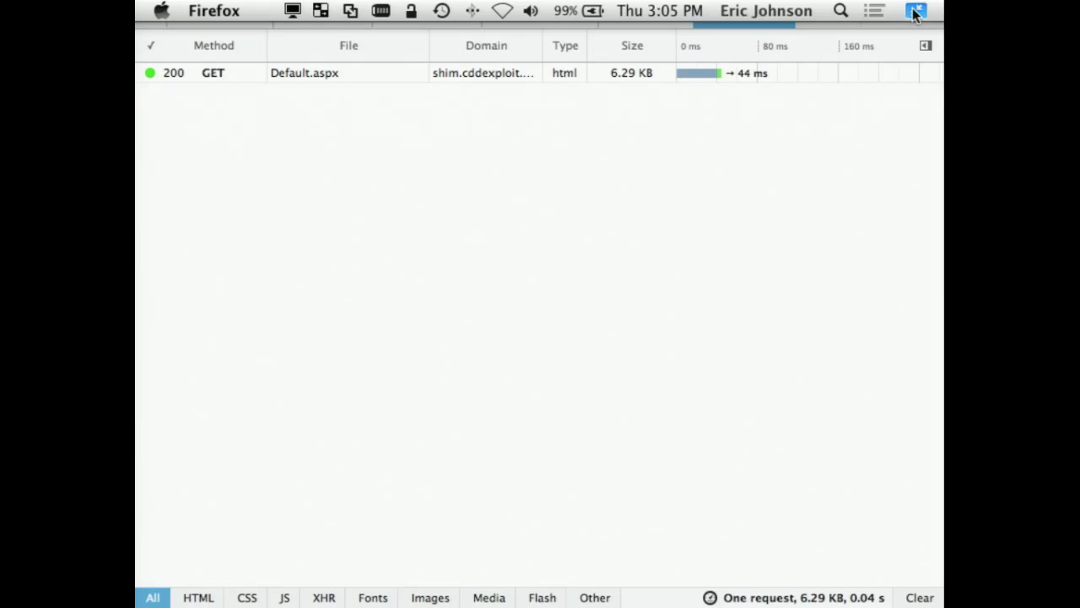
click(913, 10)
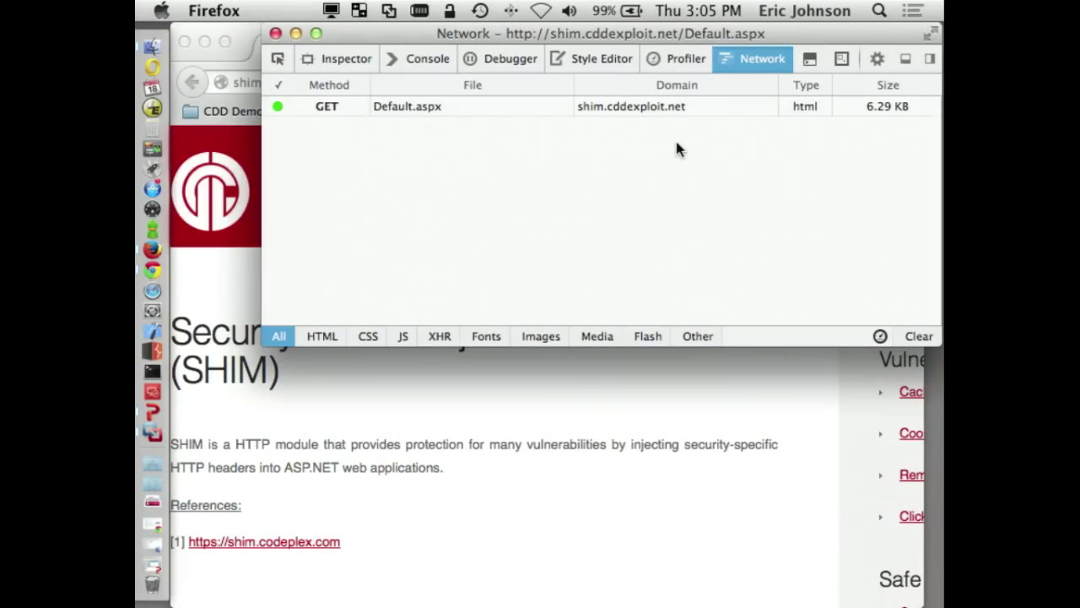
Go back in the browser history to the Data Caching page and check the network monitor for requests.
click(247, 34)
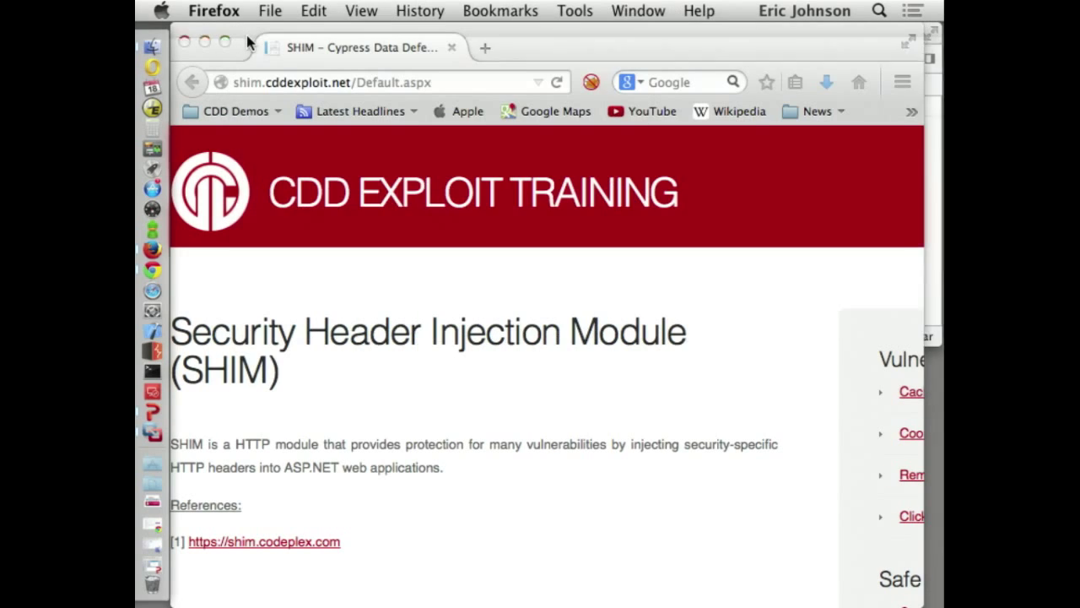
click(194, 82)
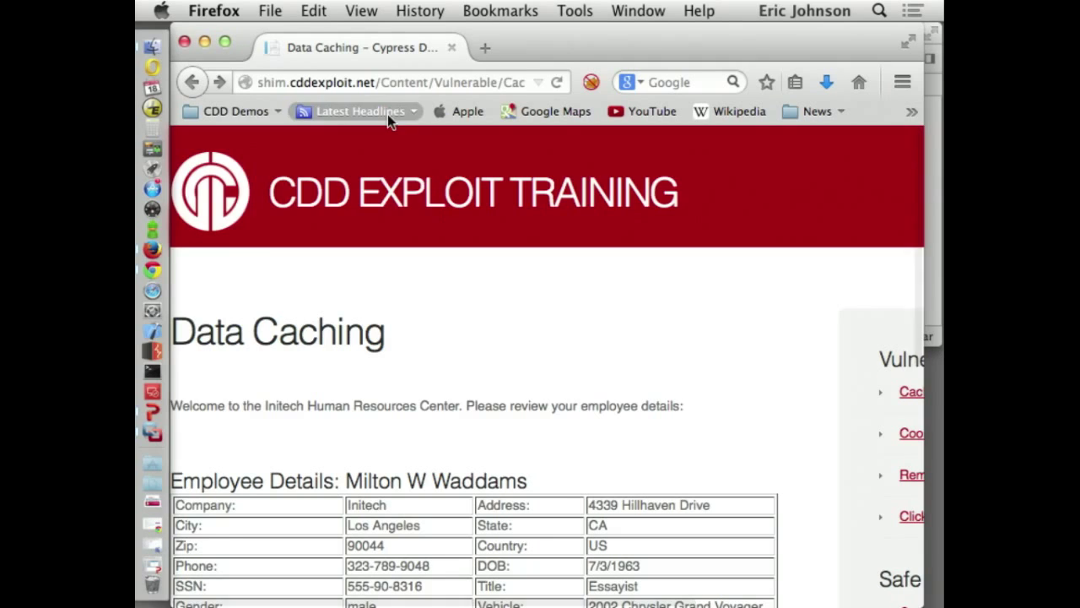
click(938, 114)
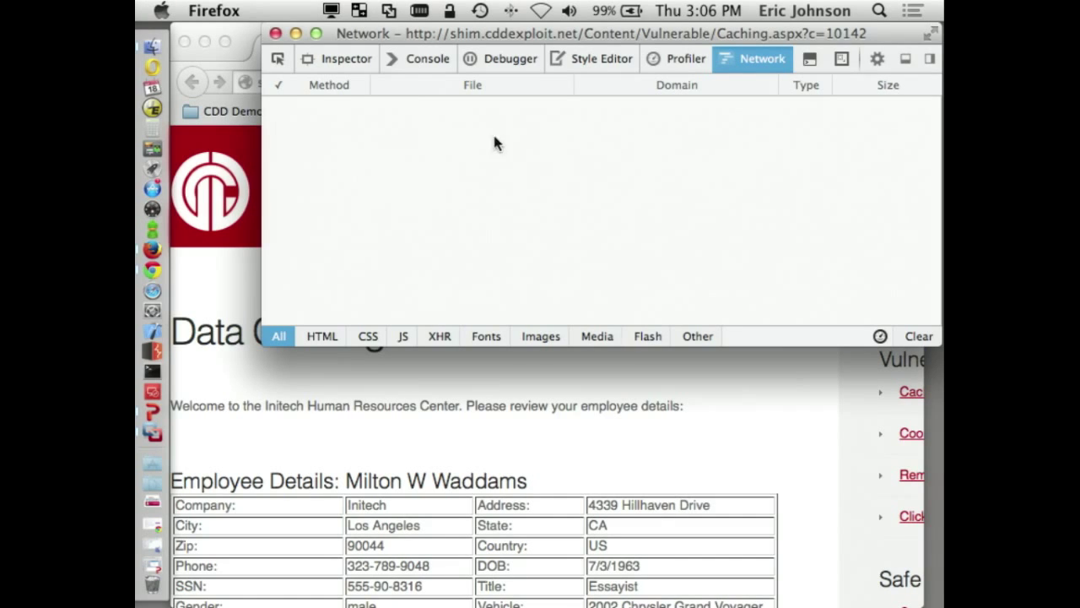
Open the vulnerable Remote Script Include example and dismiss its script alert.
click(241, 46)
scroll(654, 552, down, 3)
scroll(654, 551, right, 5)
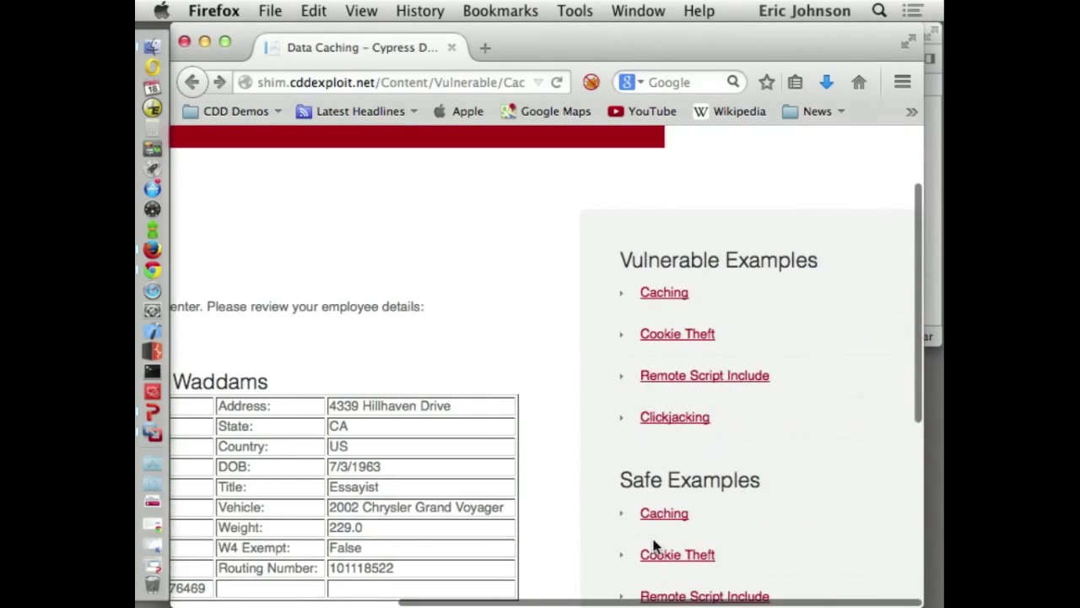
click(716, 385)
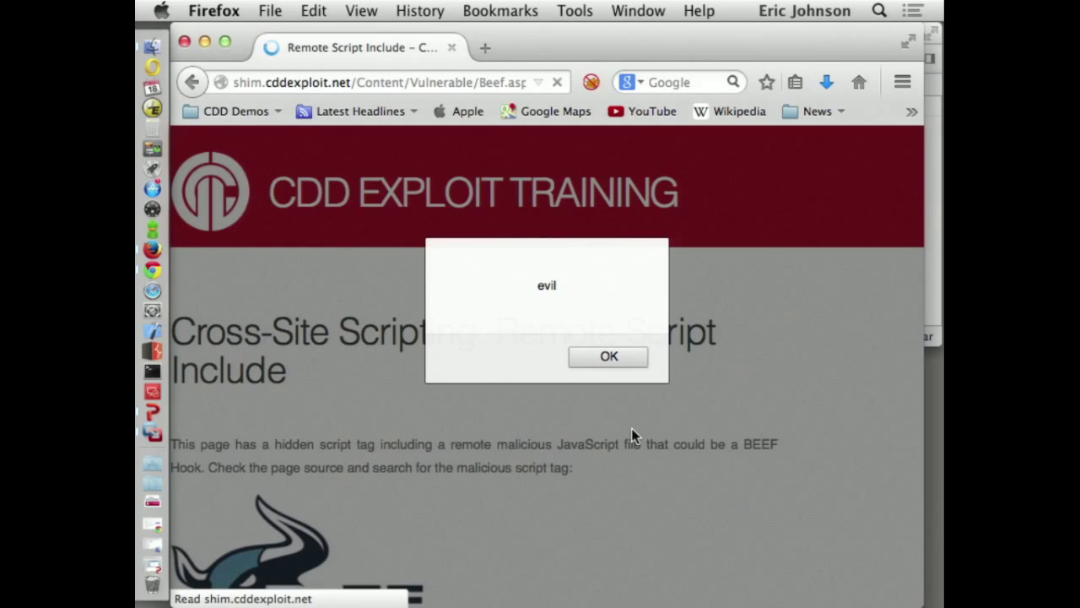
click(615, 358)
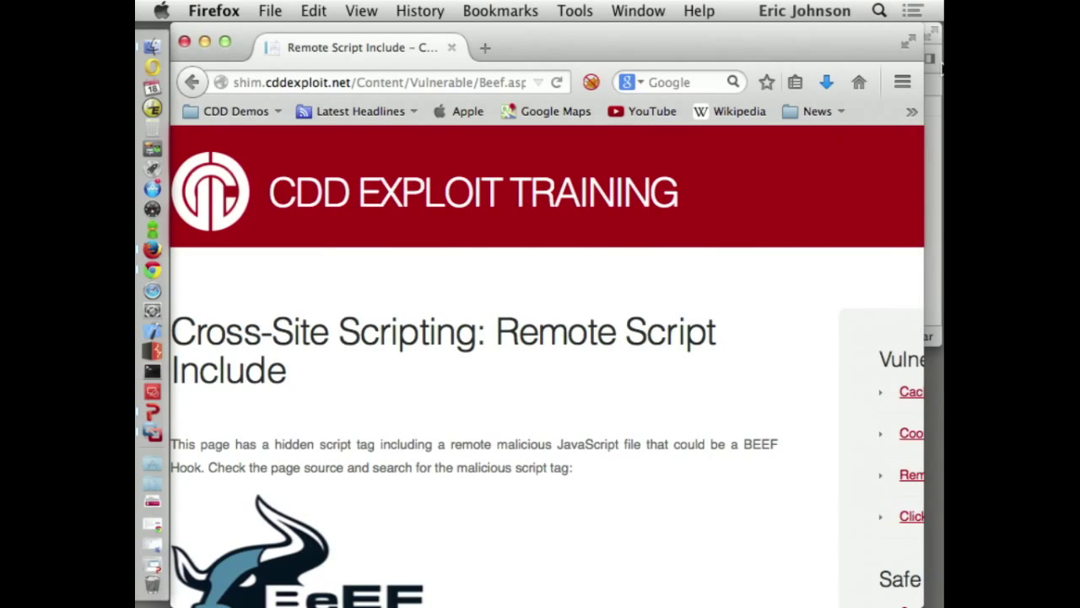
Inspect the response headers of the Beef.aspx request in the network monitor and return to the page.
key(super+alt+q)
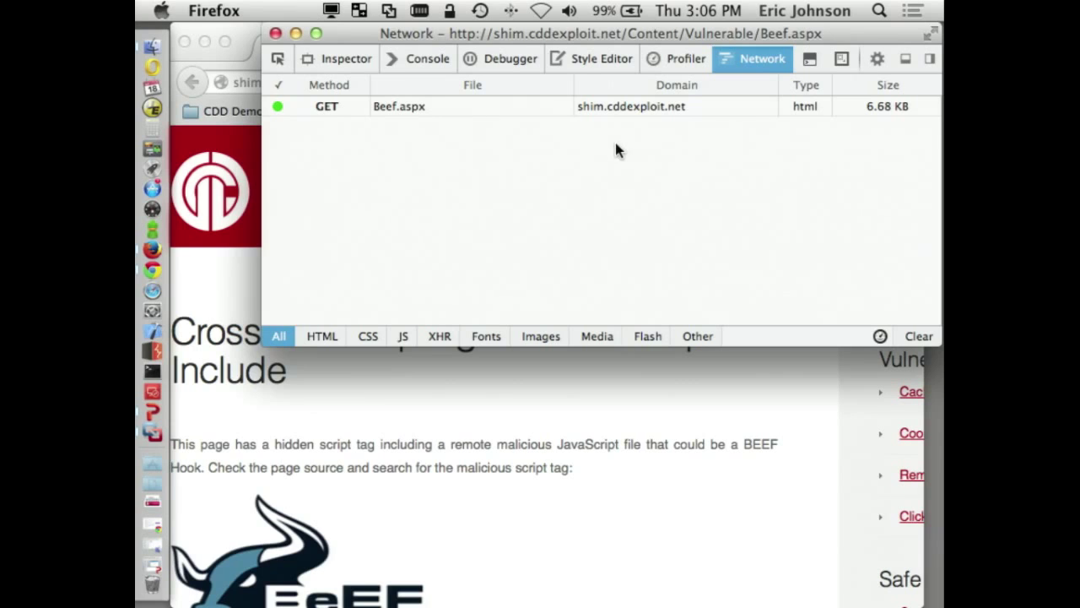
click(346, 108)
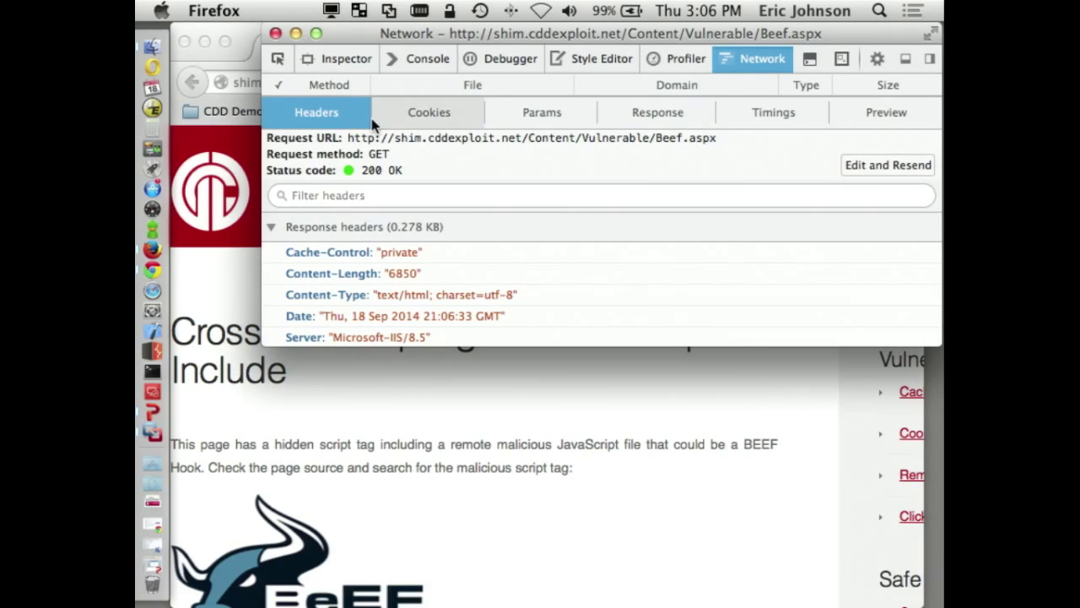
click(485, 392)
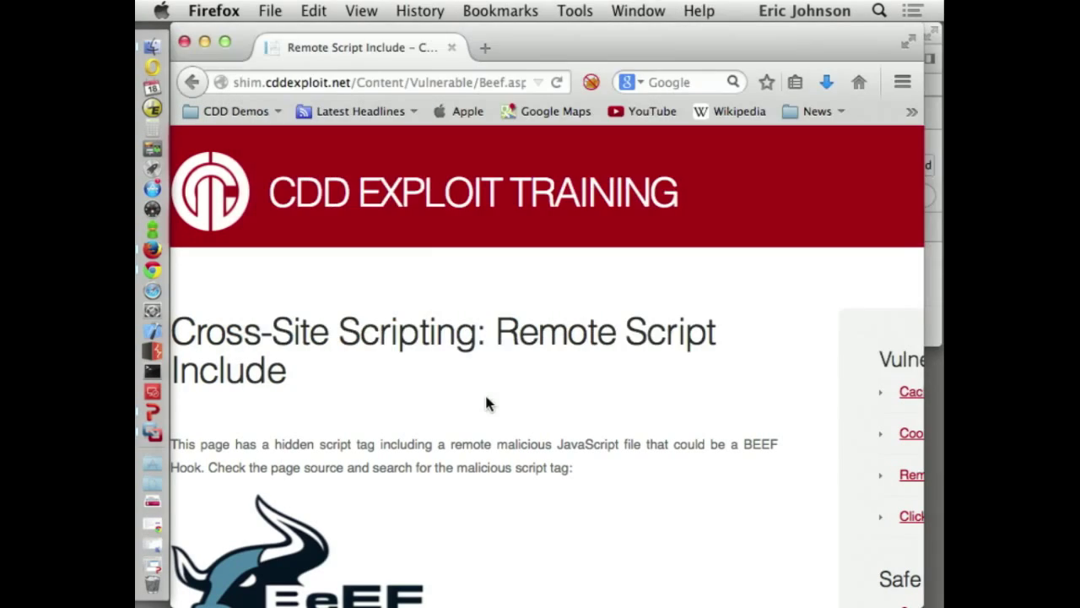
Open the page source of the vulnerable Remote Script Include page.
scroll(488, 355, down, 5)
scroll(486, 341, up, 3)
right_click(535, 317)
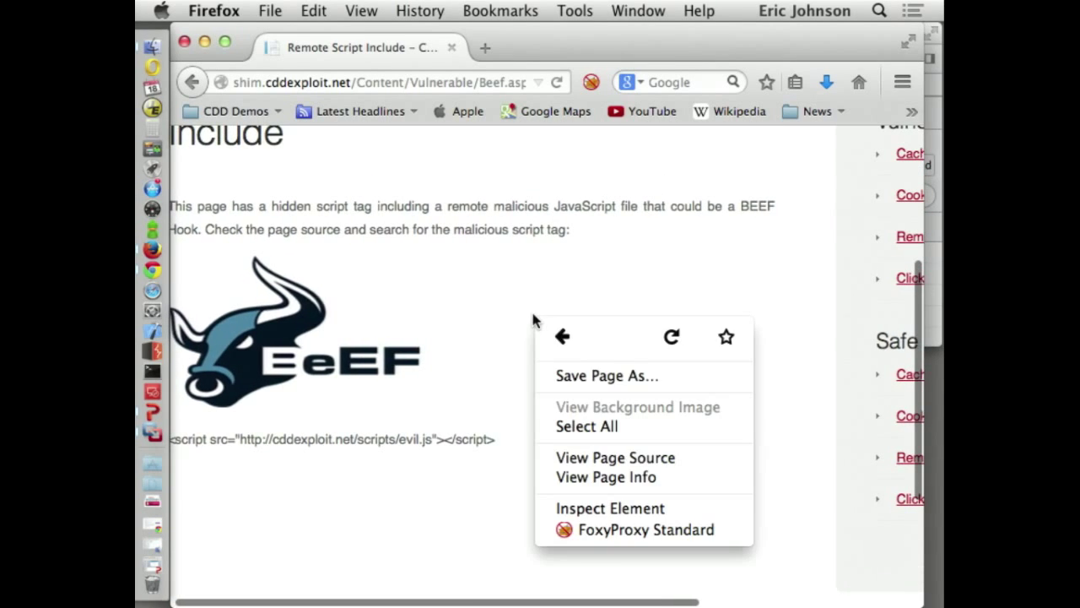
click(612, 460)
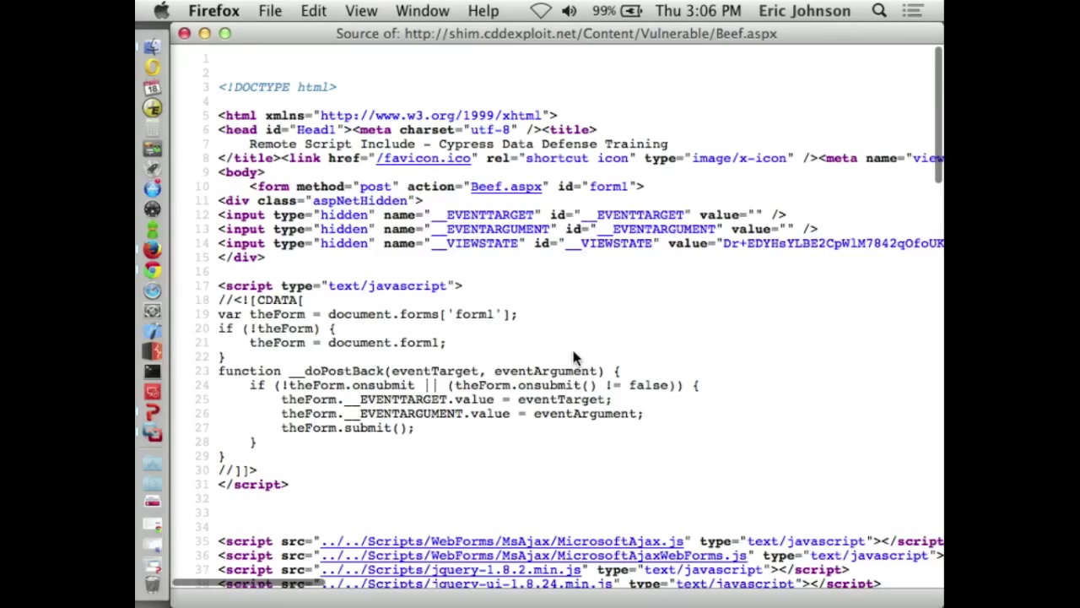
Search the page source for "evil", highlight the remote script tag on line 86, and close the source window.
scroll(592, 359, down, 6)
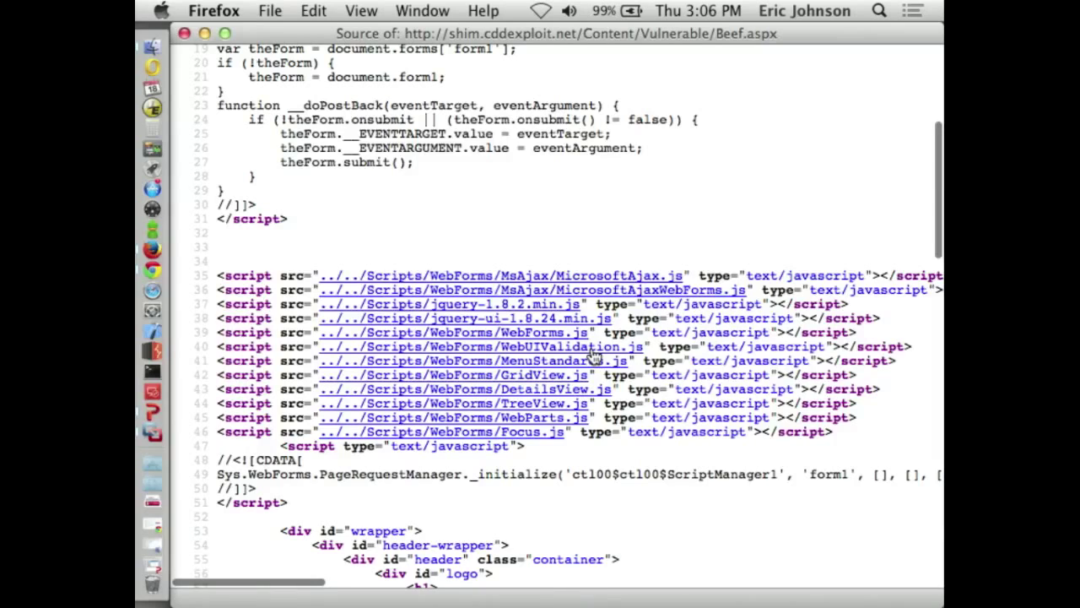
key(super+f)
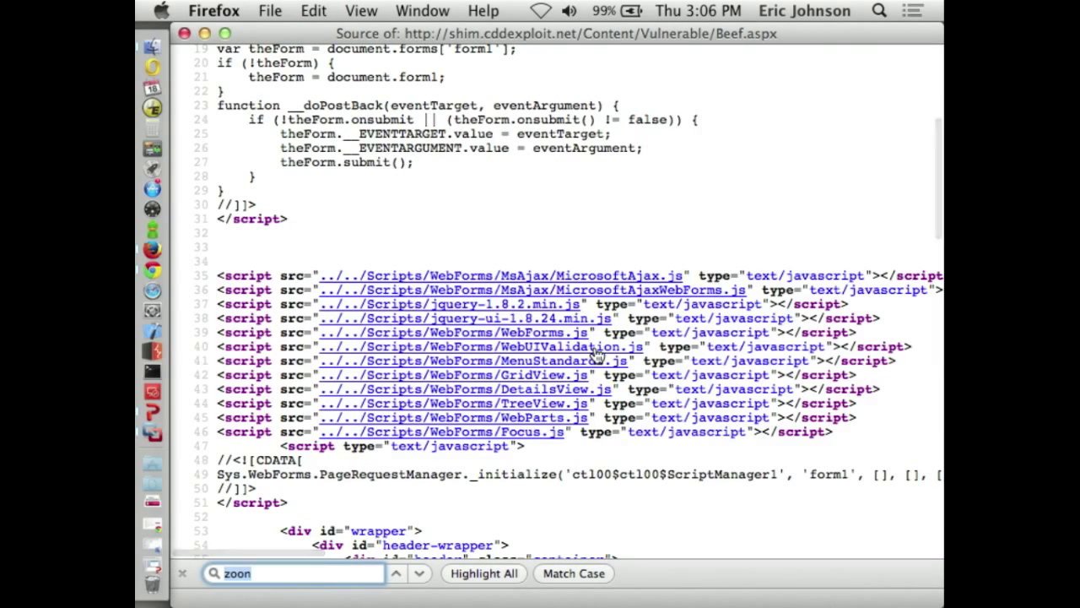
text(evil)
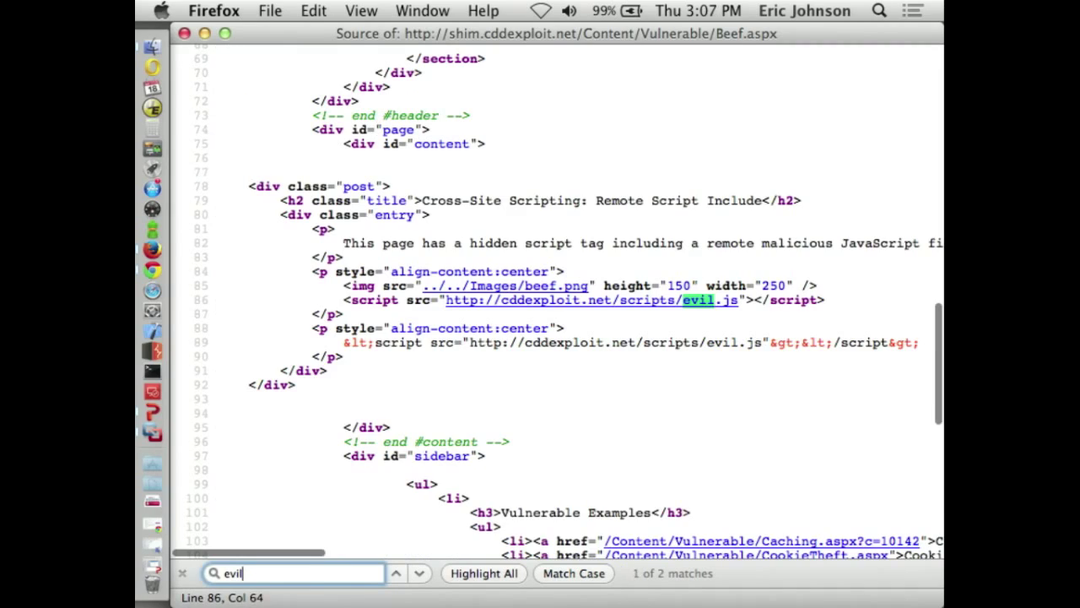
drag(345, 300, 847, 300)
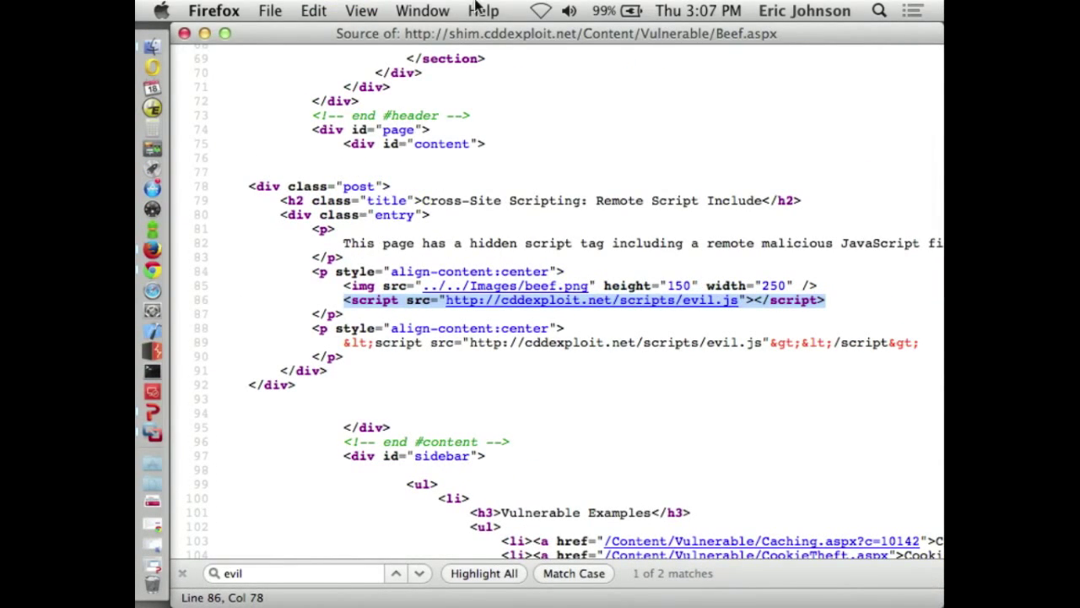
click(184, 33)
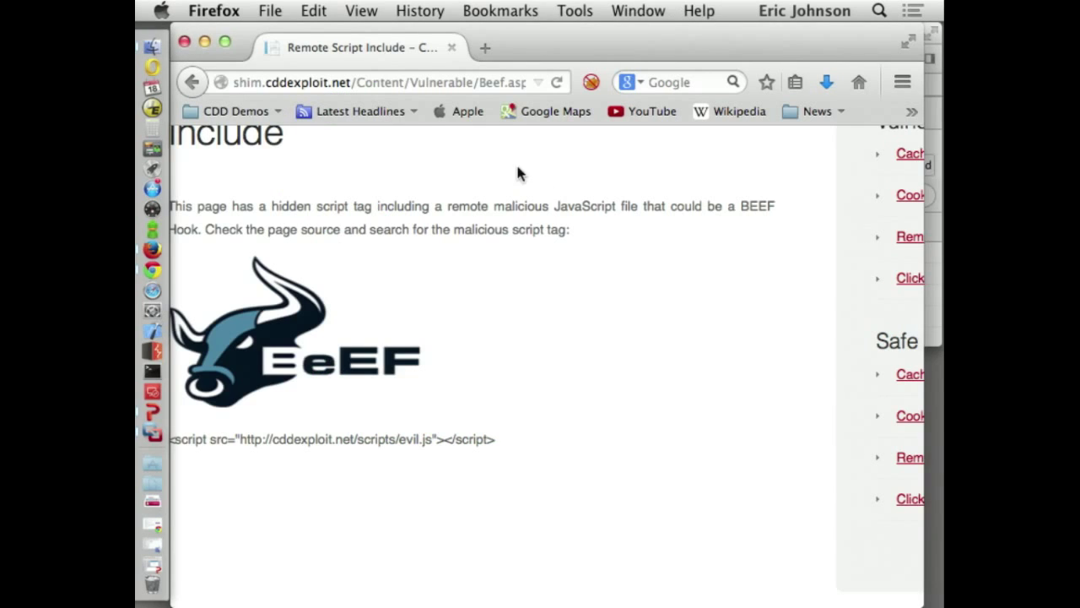
Open the vulnerable Clickjacking example and examine the framed page with the stapler image and Click Me!! button.
scroll(517, 173, down, 2)
scroll(673, 271, right, 5)
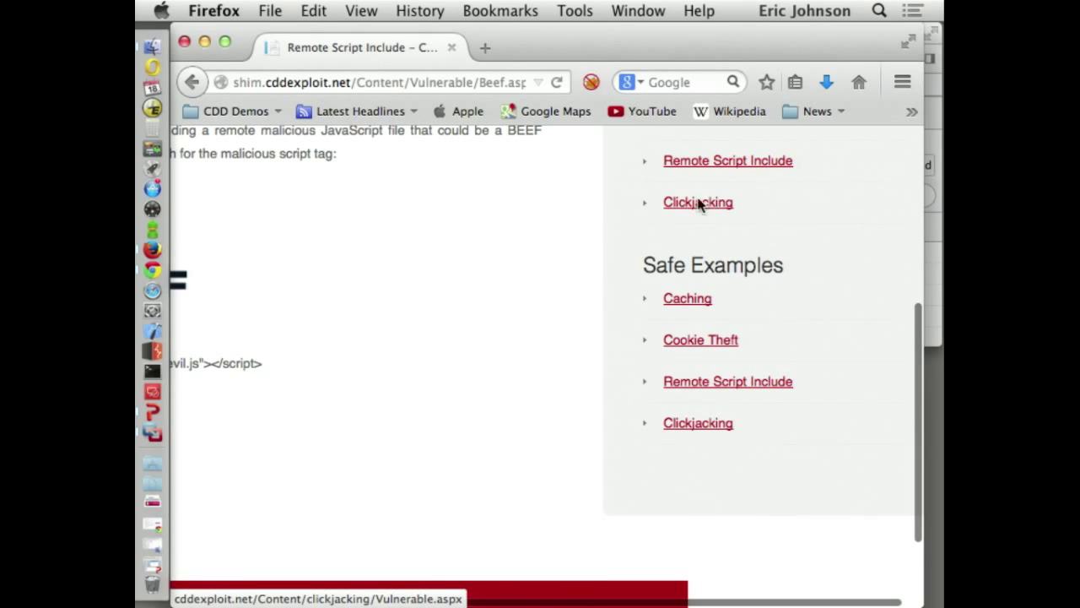
click(699, 203)
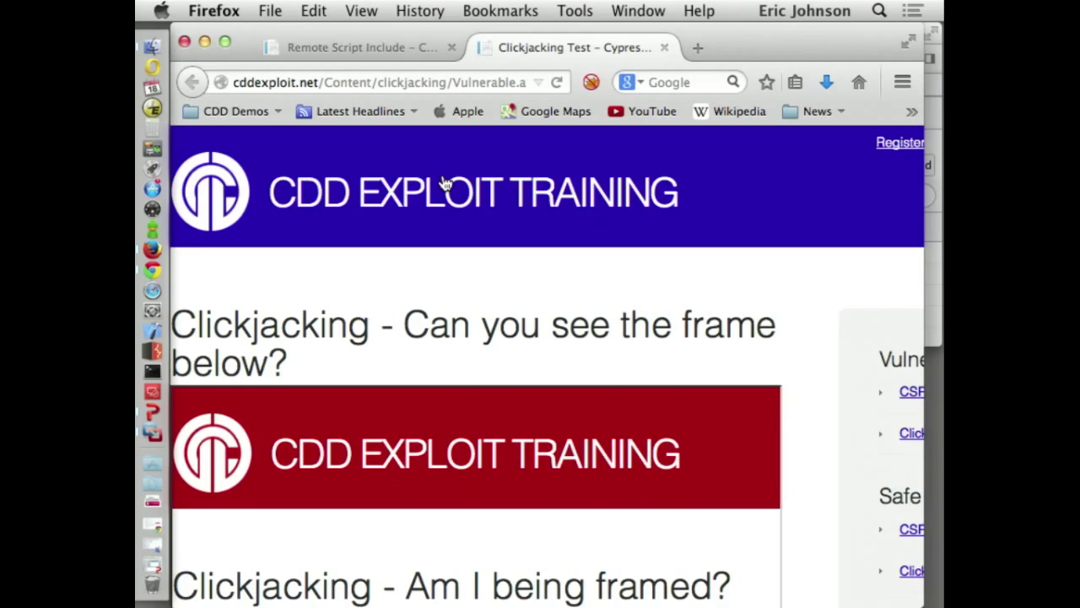
scroll(441, 181, down, 3)
scroll(488, 393, down, 3)
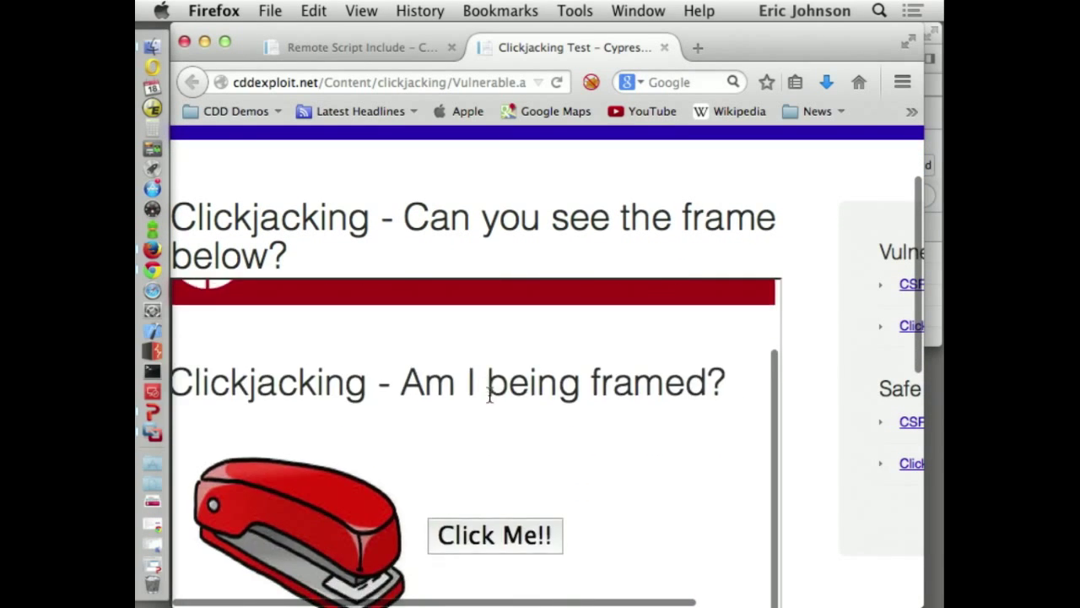
scroll(488, 393, up, 2)
scroll(488, 390, down, 3)
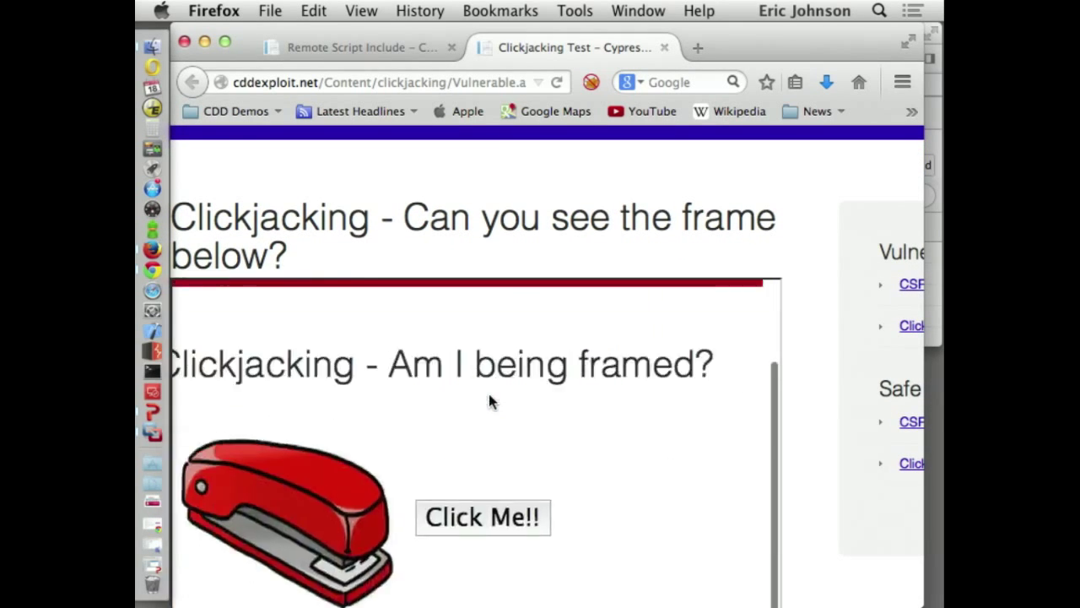
scroll(489, 395, up, 3)
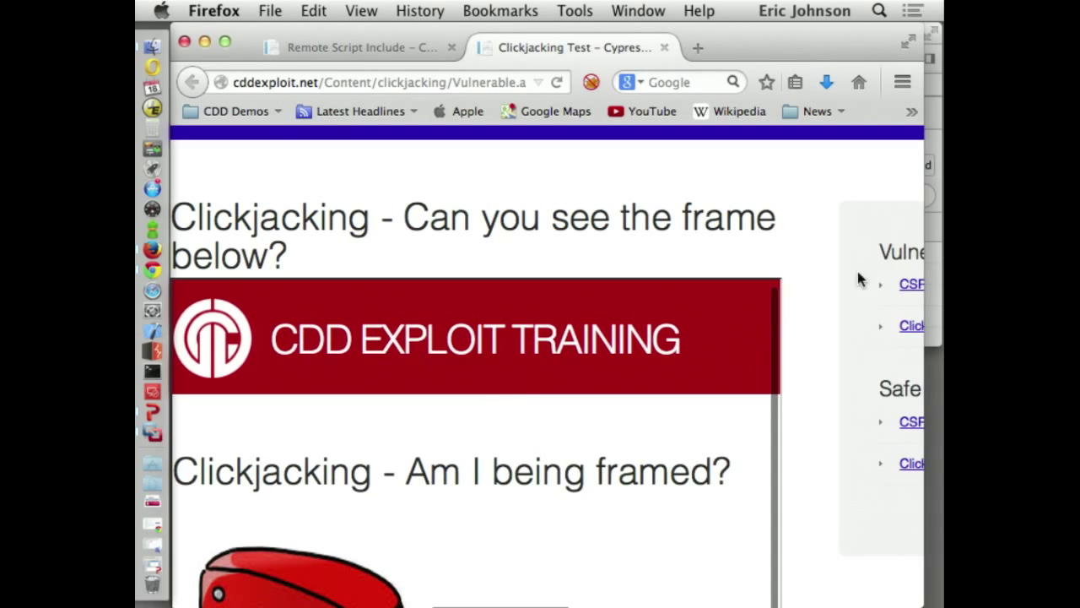
scroll(836, 319, down, 3)
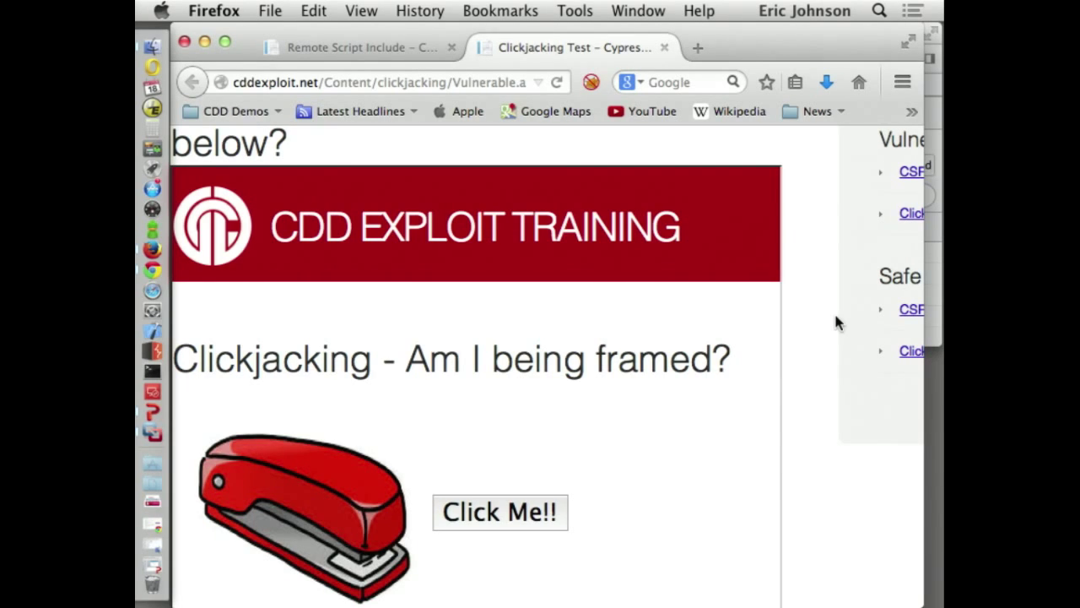
Minimize both Firefox windows and start the SHIM_v3.pptx slide show in PowerPoint from slide 8, SHIM Overview.
click(205, 43)
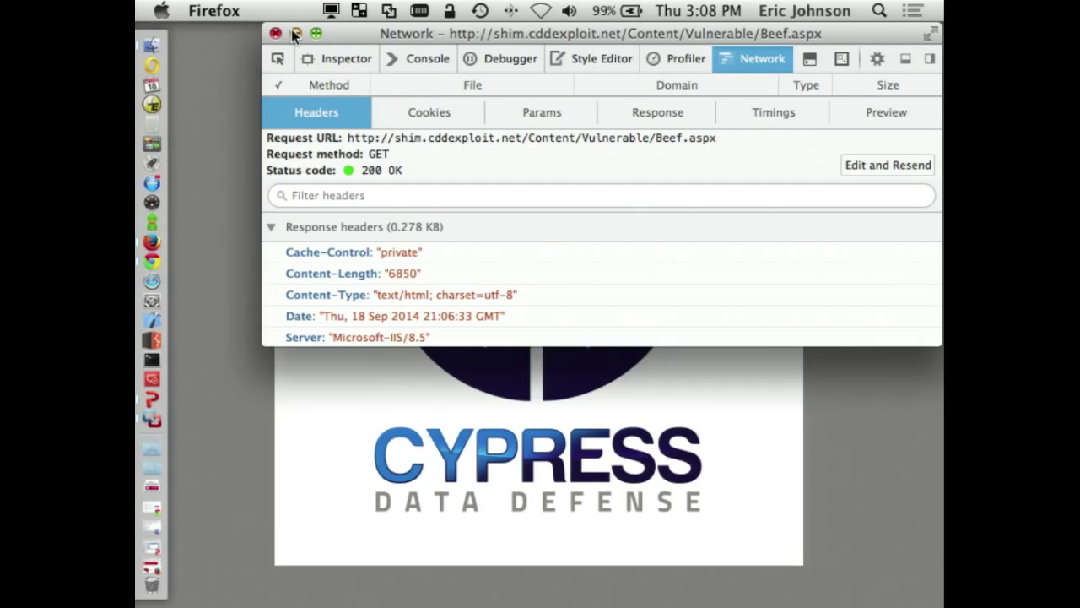
click(296, 34)
click(152, 397)
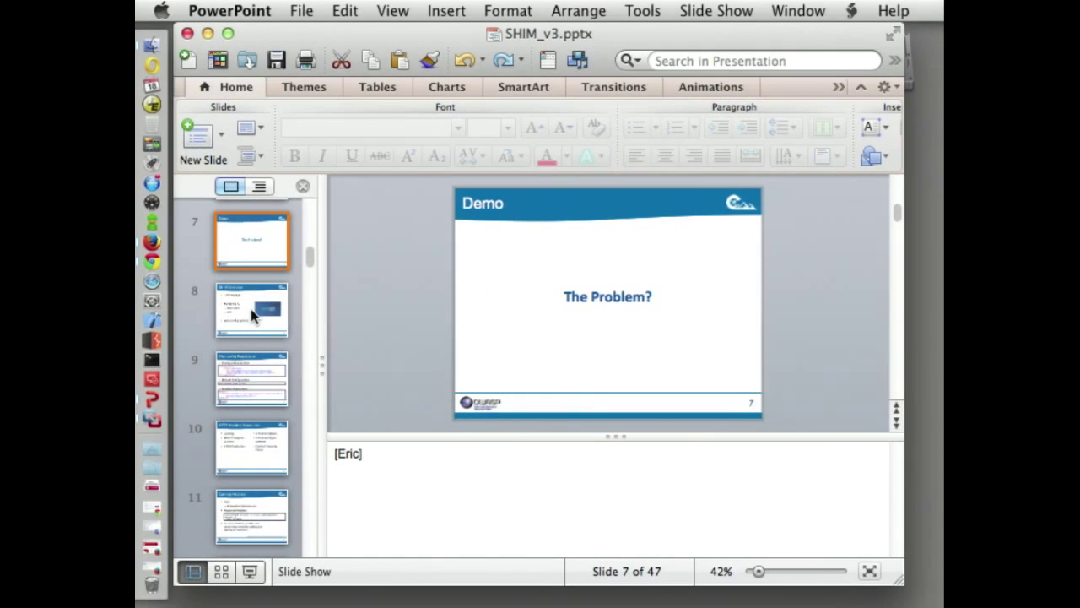
click(253, 313)
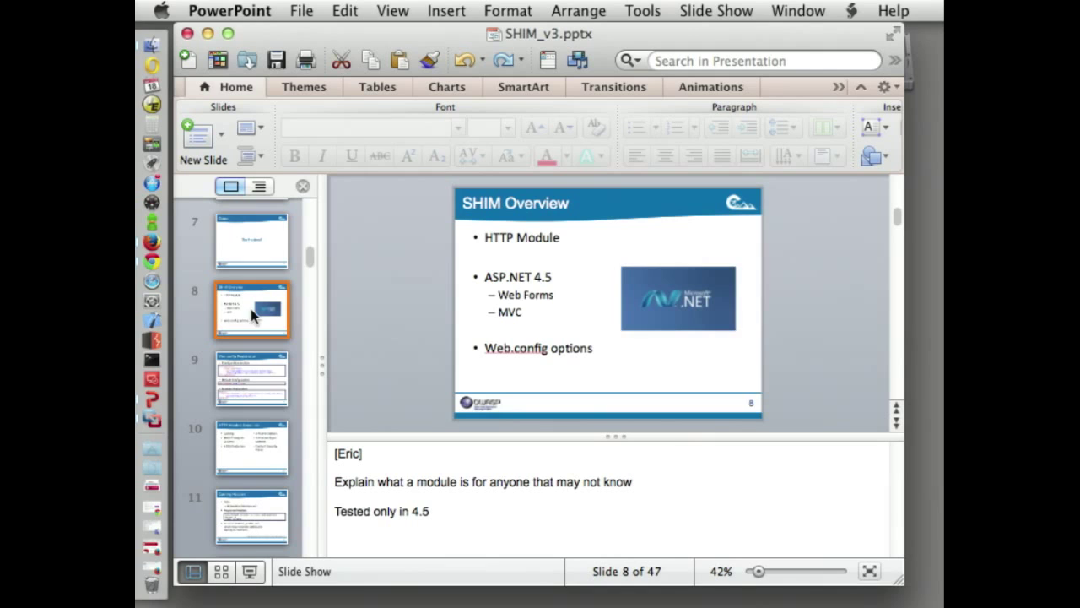
click(251, 572)
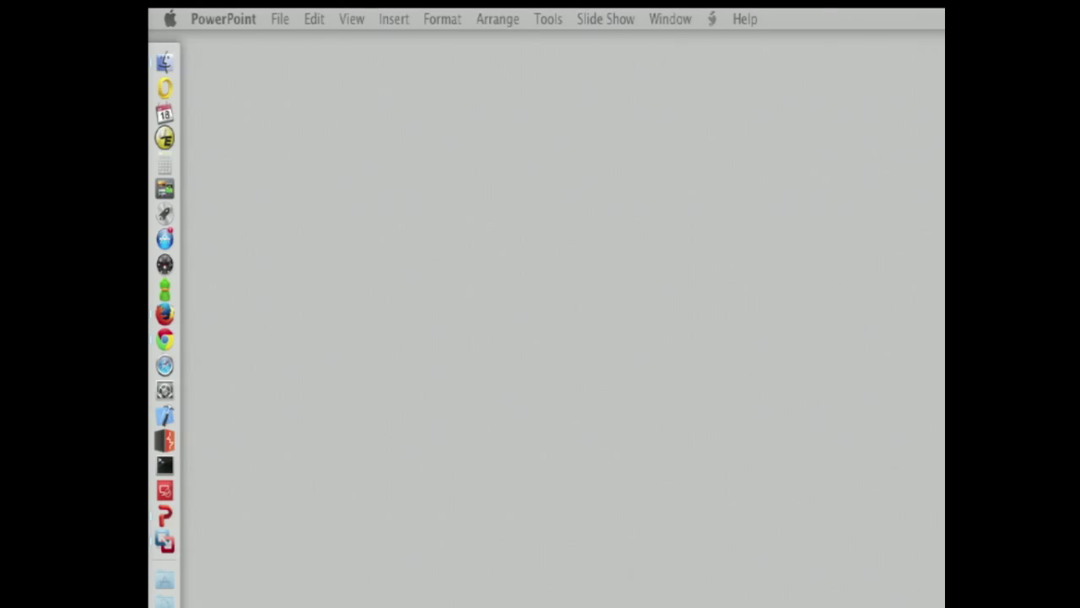
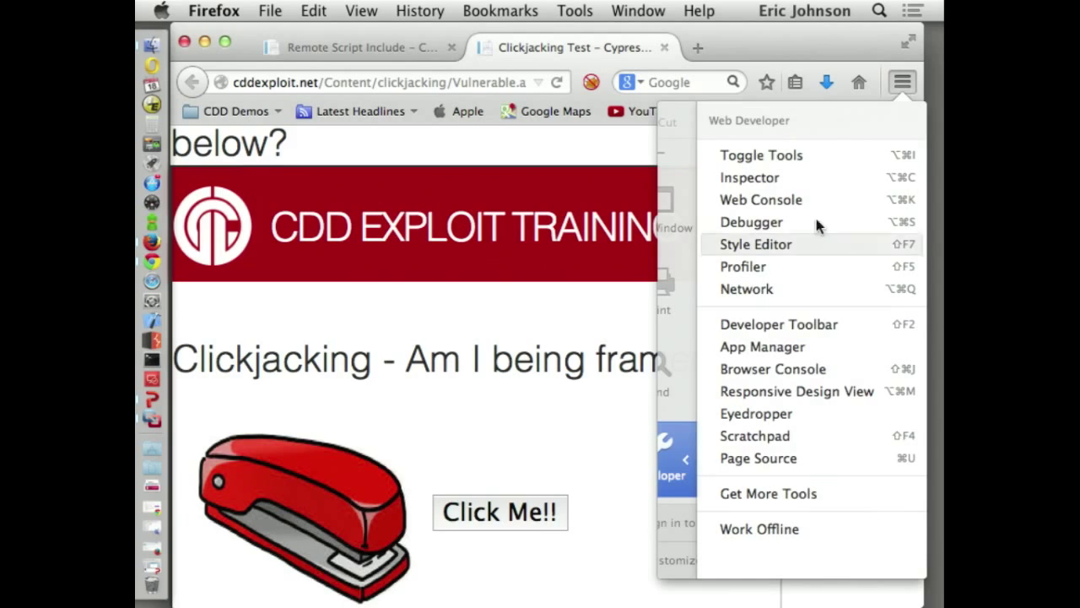
Open the Web Console for the vulnerable Clickjacking page and move its window slightly higher.
click(778, 200)
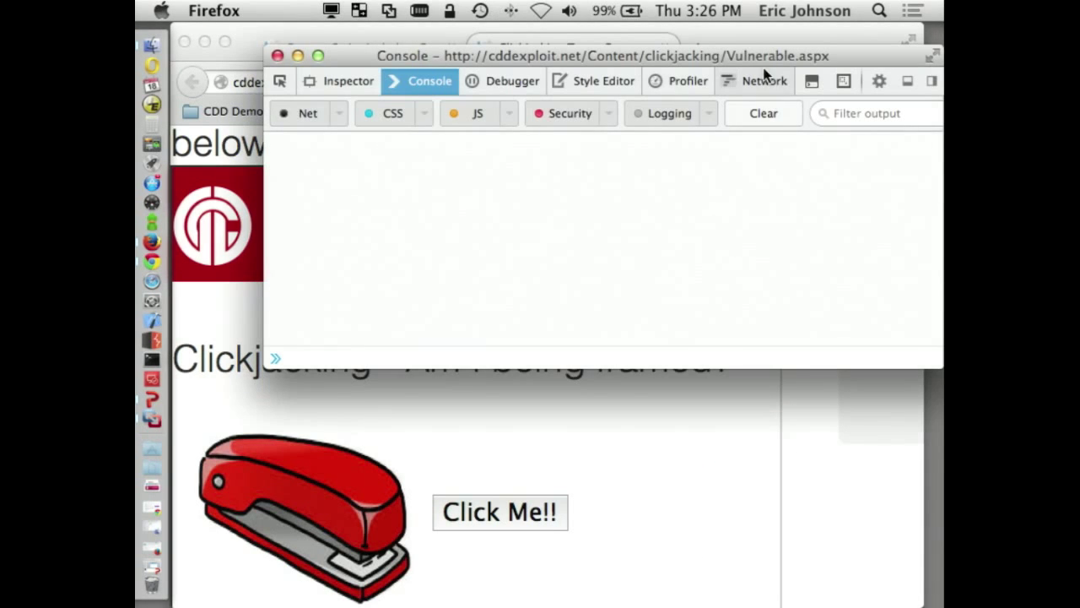
drag(764, 56, 764, 42)
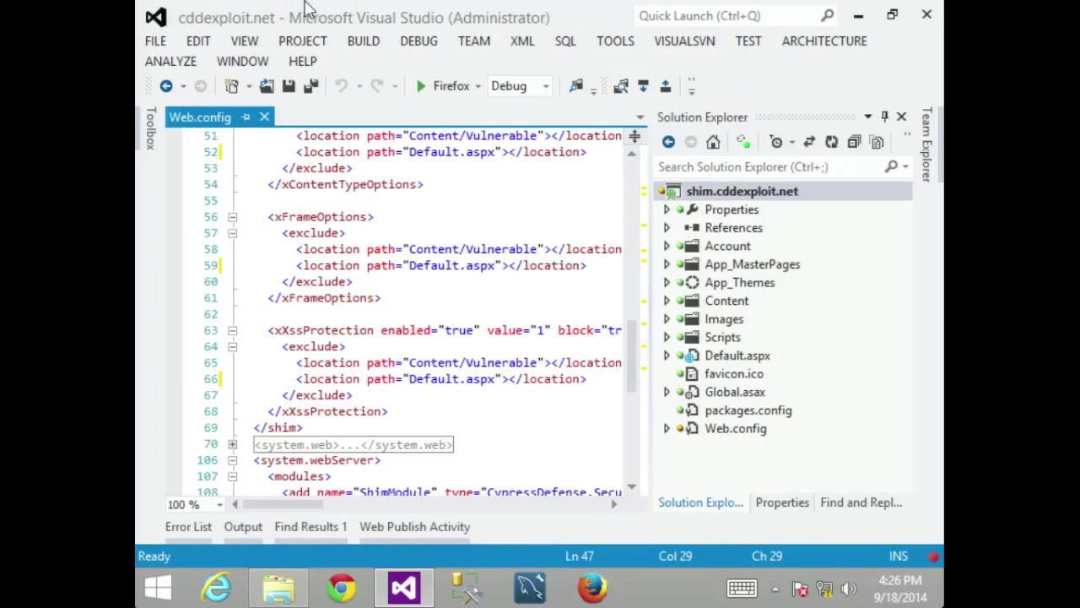
Switch to Visual Studio, auto-hide the Solution Explorer and place the cursor at the end of the configSections block in Web.config.
click(885, 118)
scroll(513, 258, up, 2)
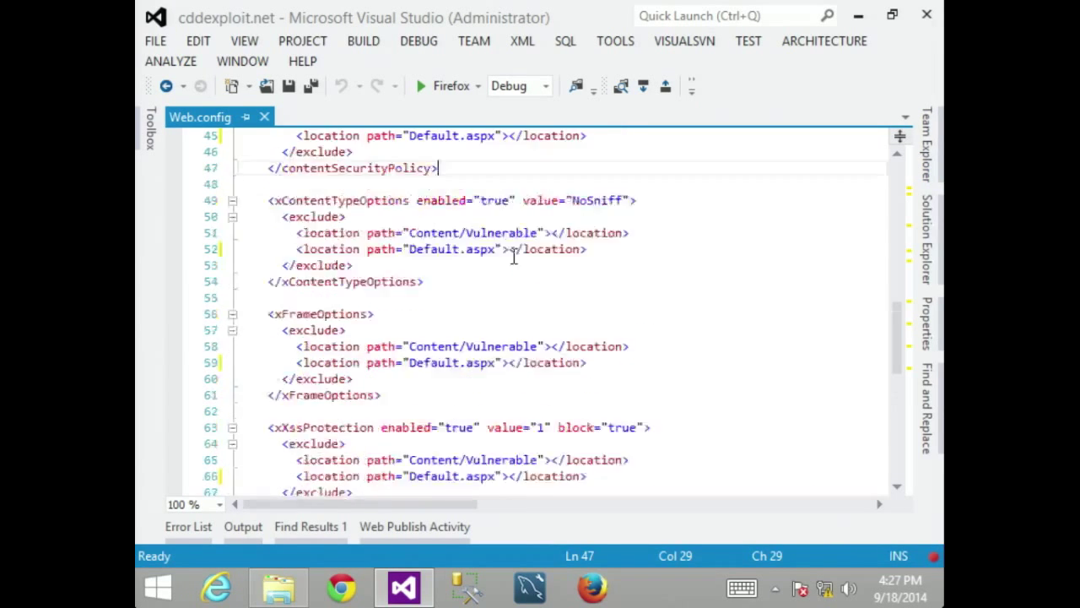
scroll(514, 257, up, 7)
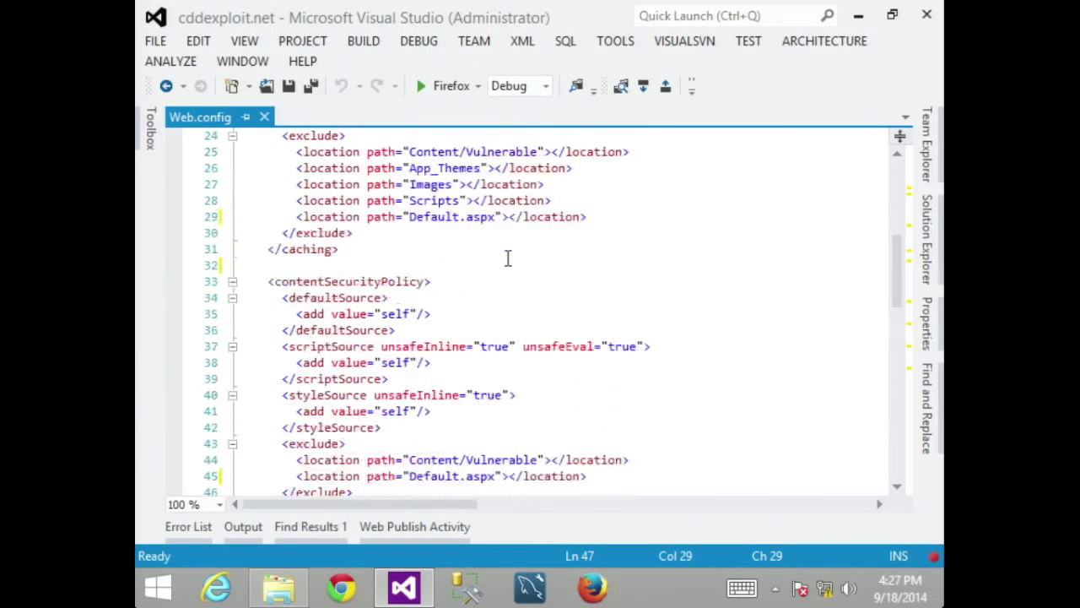
scroll(508, 258, up, 1)
scroll(510, 259, up, 7)
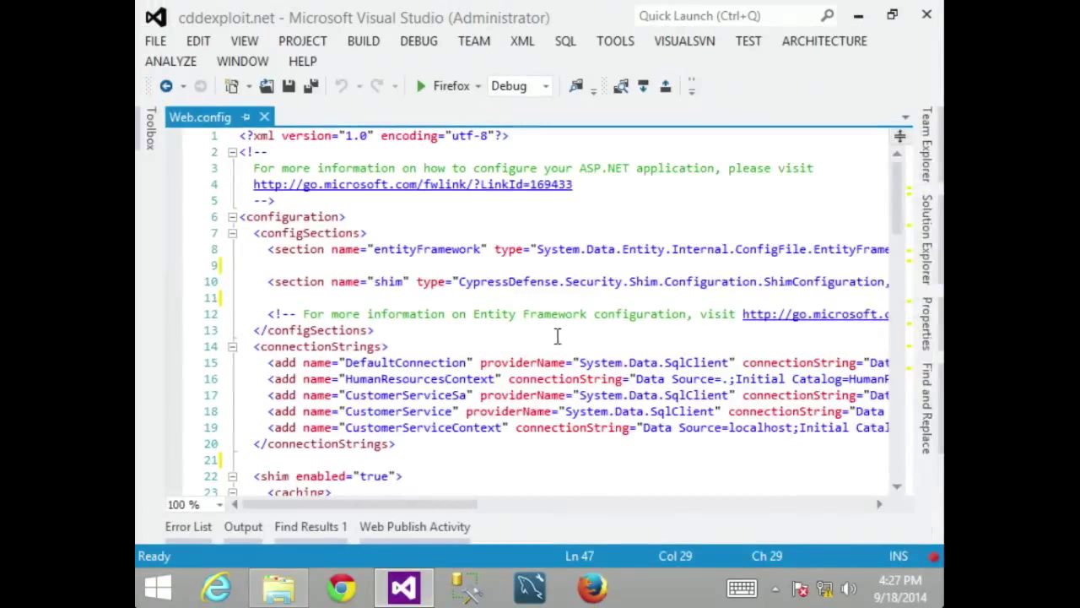
click(559, 337)
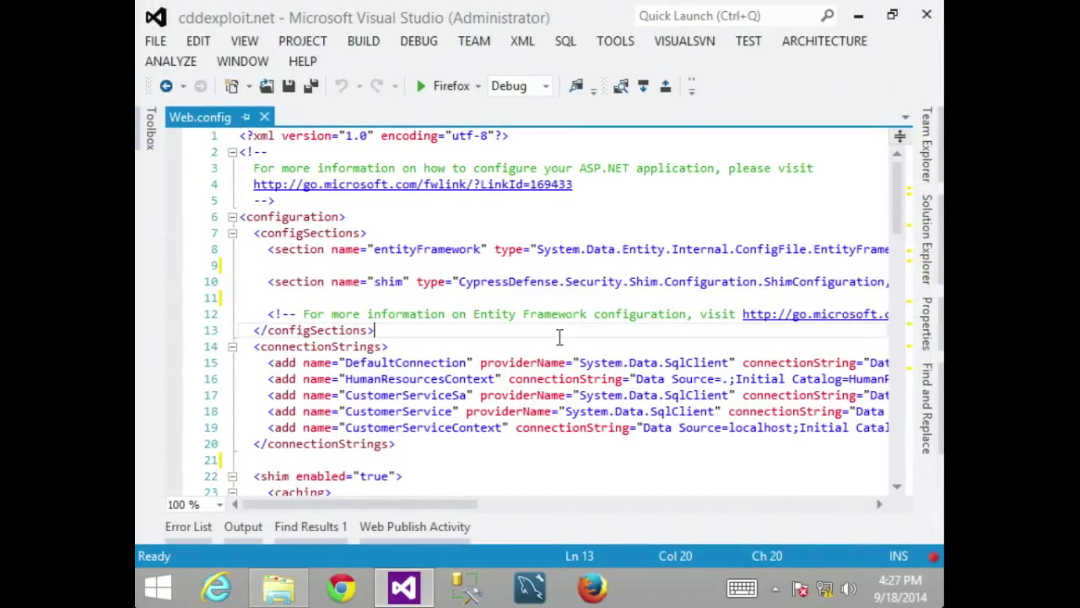
Examine the shim settings in Web.config, from the caching exclusions through xXssProtection to the ShimModule registration under system.webServer.
scroll(559, 337, down, 2)
scroll(559, 337, down, 2)
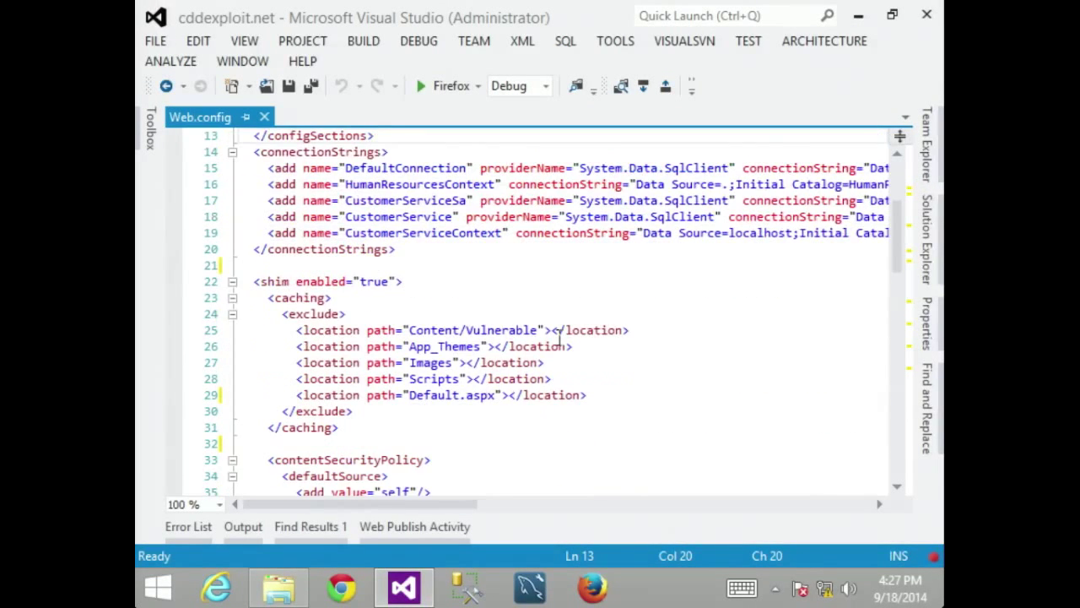
scroll(549, 344, down, 1)
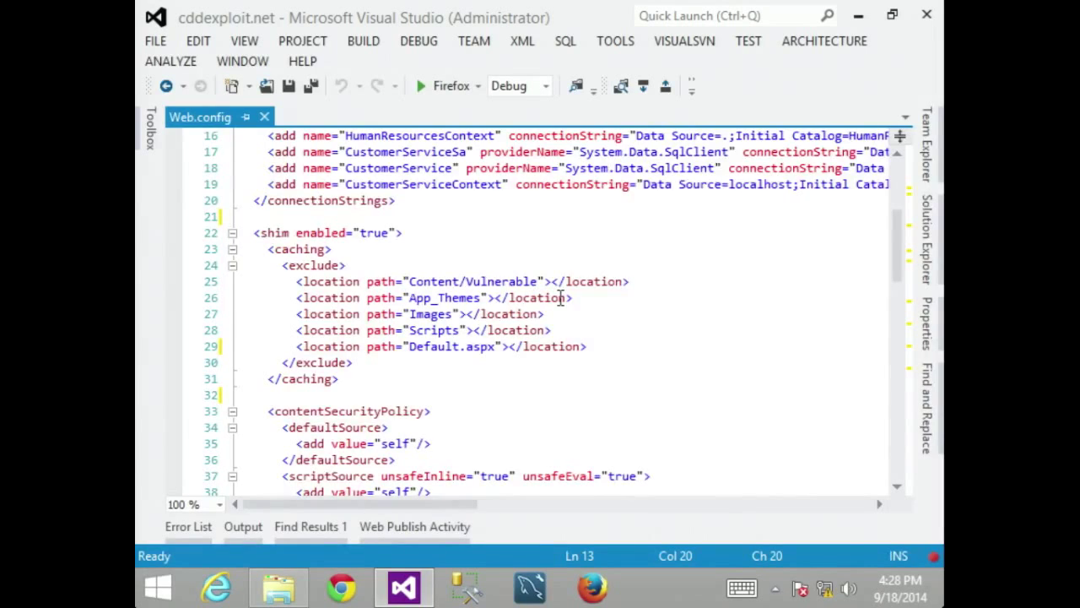
scroll(561, 298, down, 4)
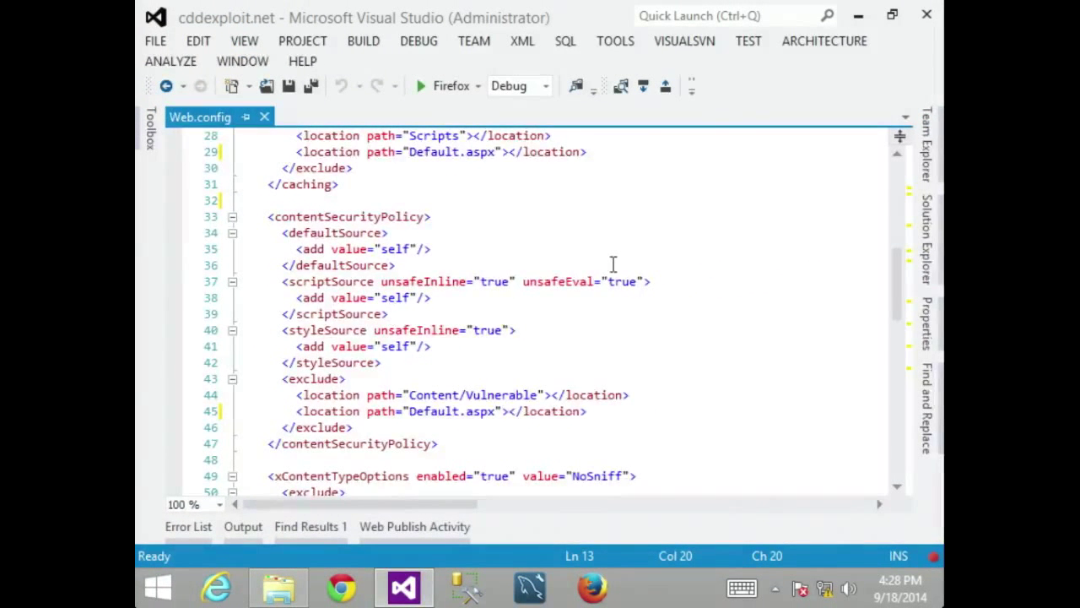
scroll(613, 264, down, 2)
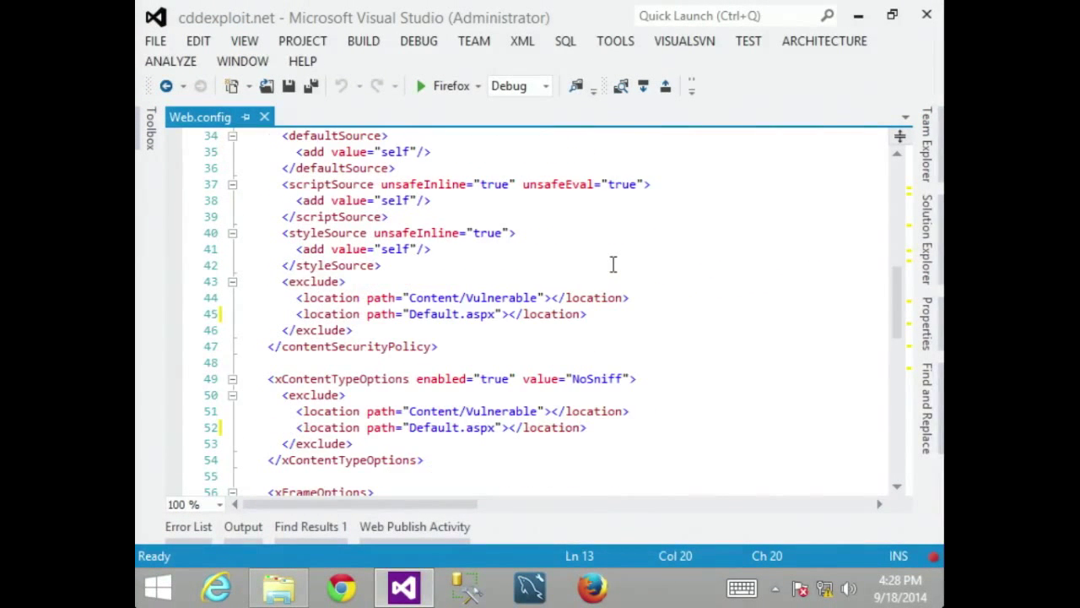
scroll(614, 265, down, 1)
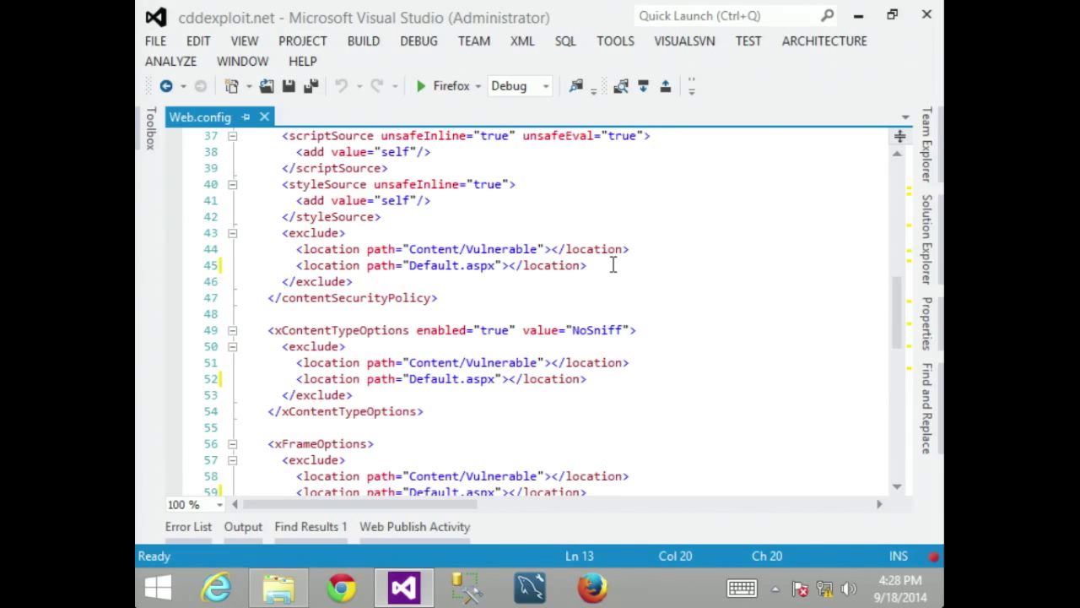
scroll(613, 265, down, 1)
scroll(614, 265, down, 2)
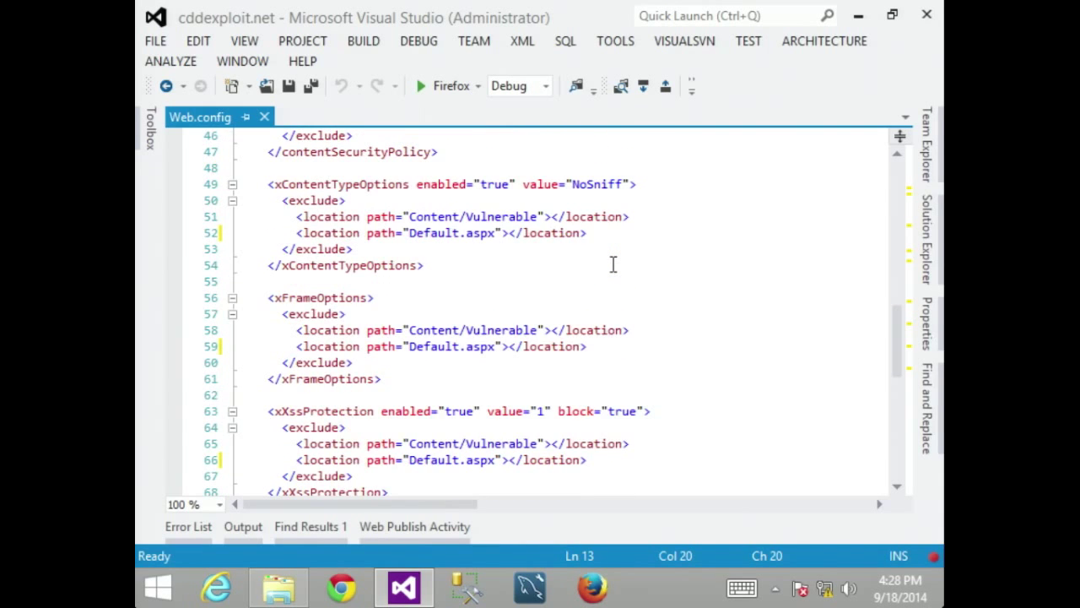
scroll(613, 264, down, 2)
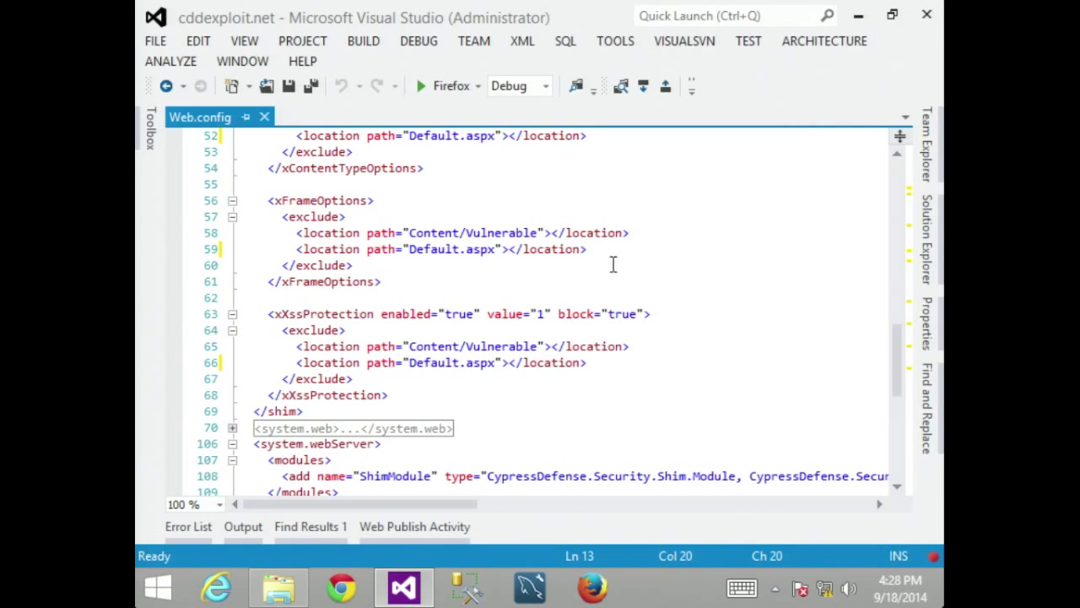
scroll(614, 265, down, 7)
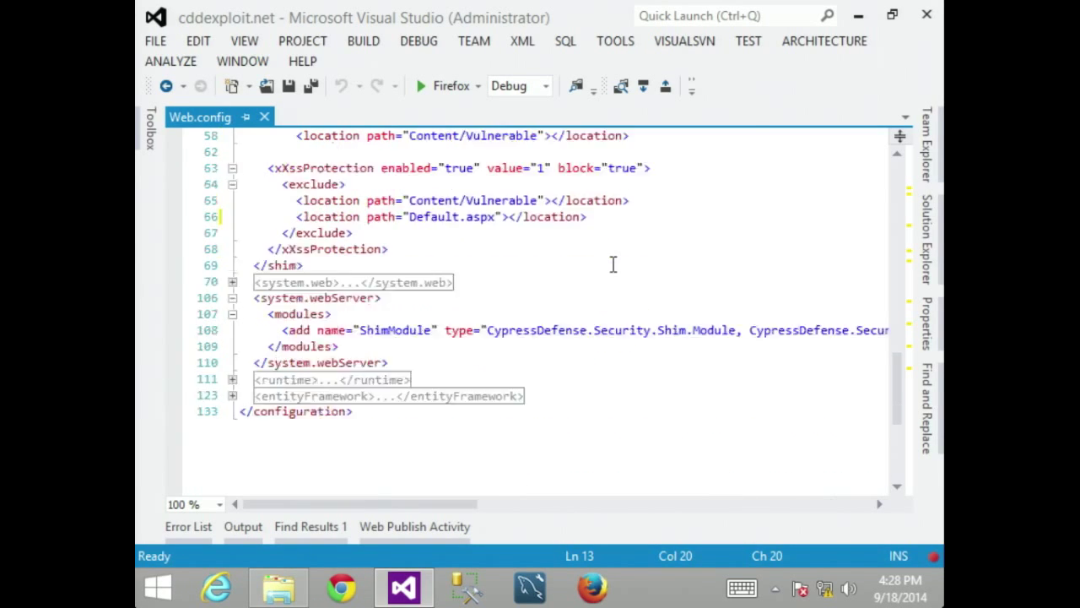
scroll(613, 264, up, 3)
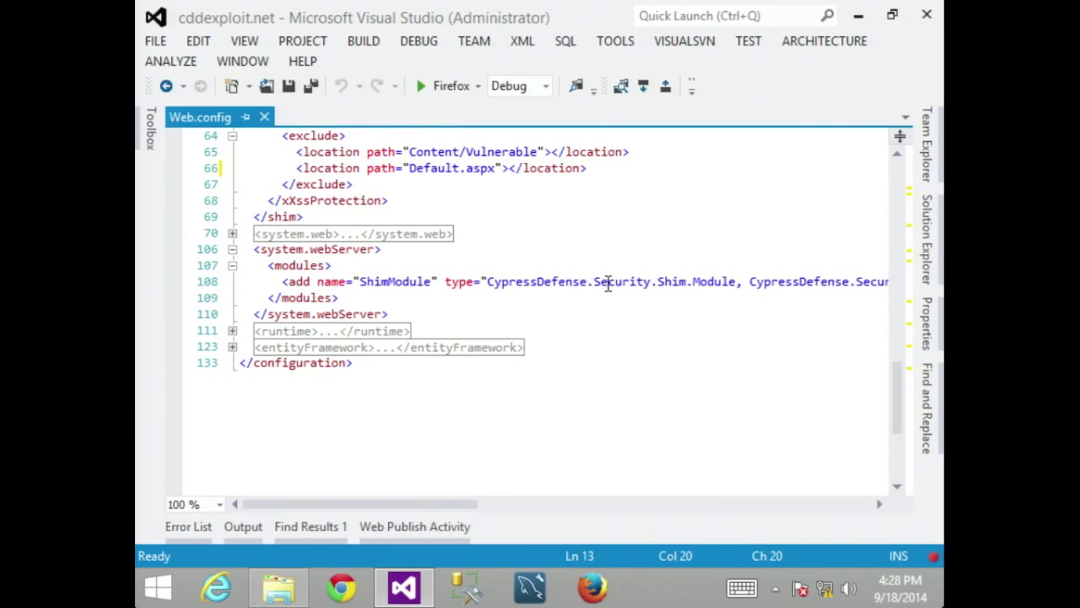
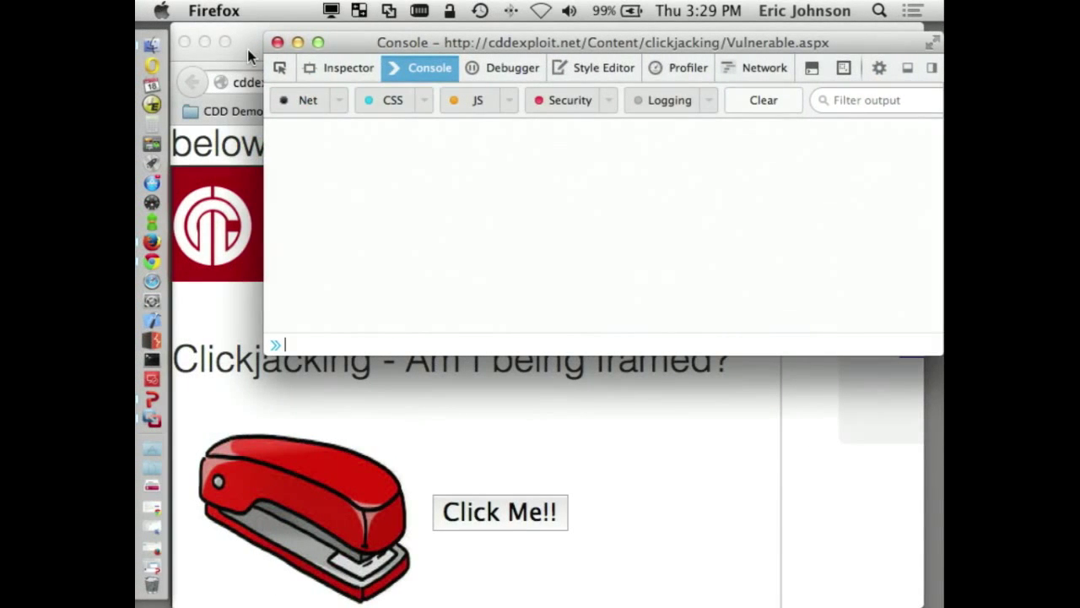
Return to the Firefox browser window and close the Clickjacking Test page.
click(247, 49)
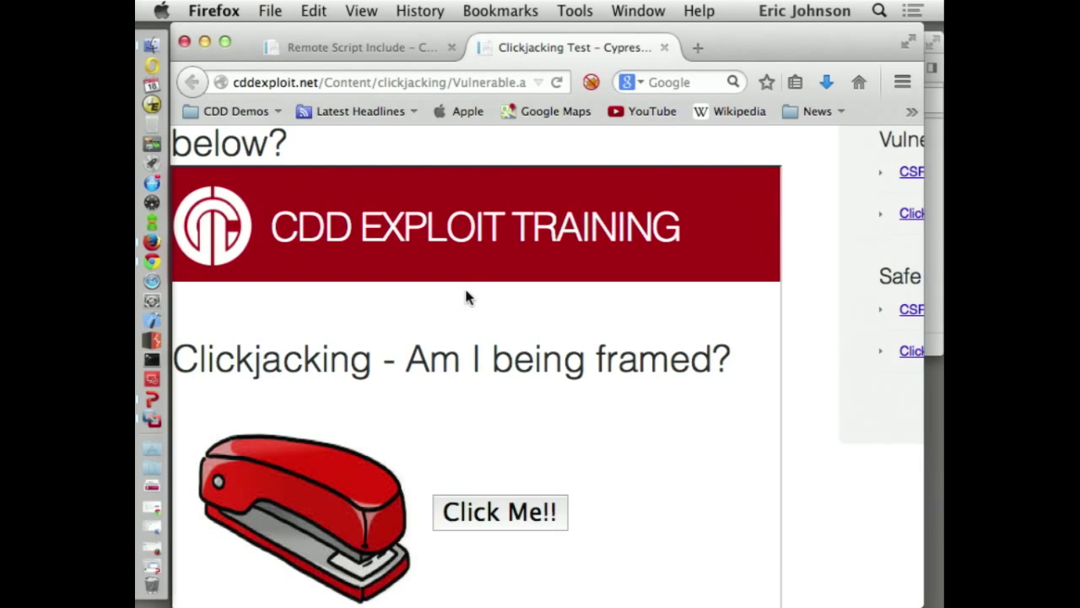
scroll(428, 217, up, 1)
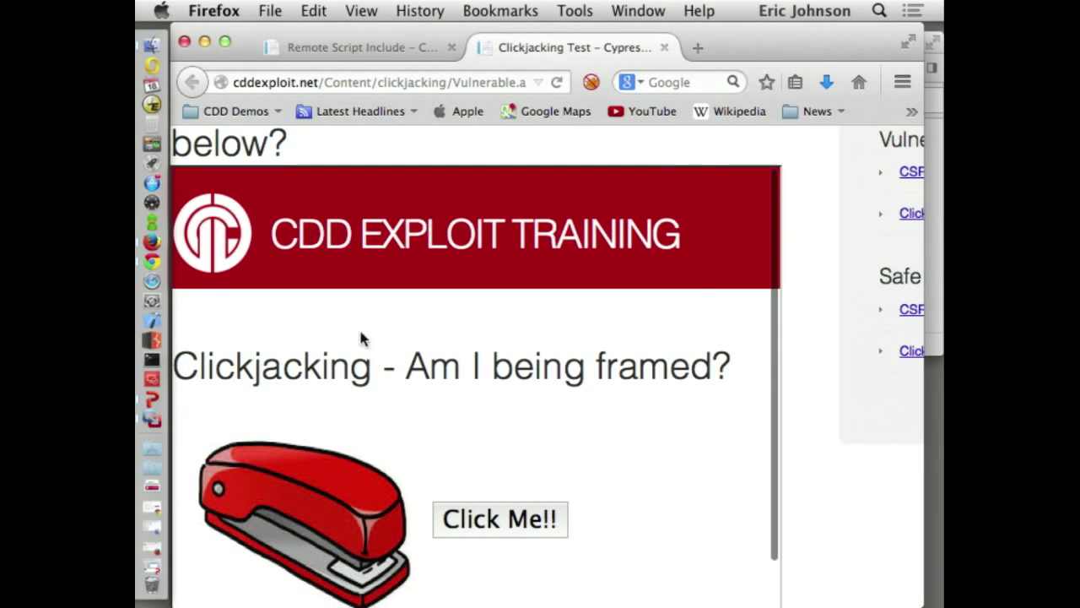
scroll(205, 393, up, 5)
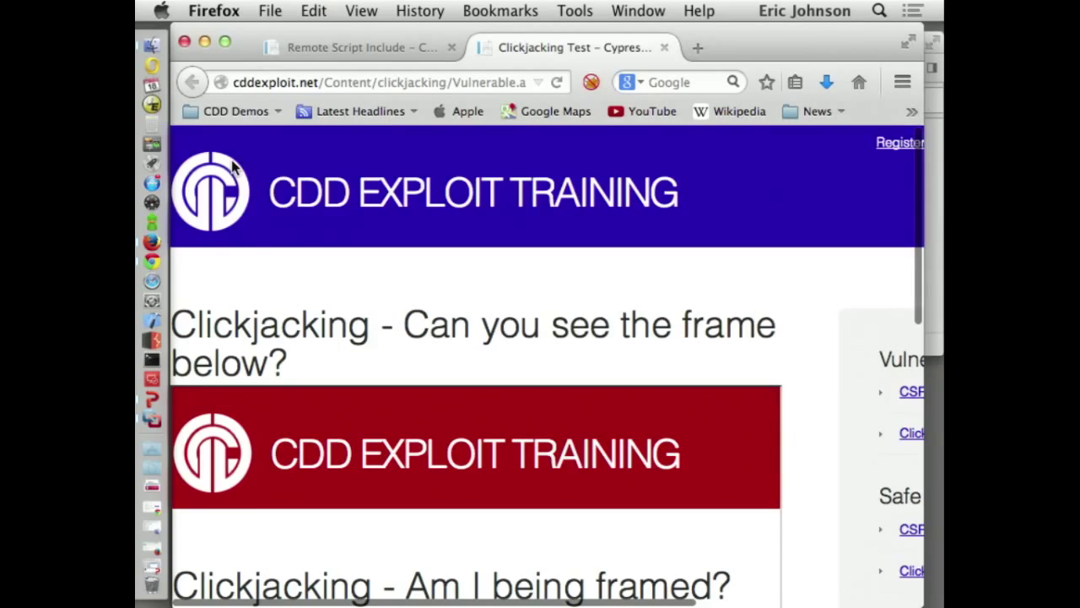
click(665, 48)
Go from the Remote Script Include page to the SHIM home page and shift the browser window slightly lower.
scroll(313, 203, up, 5)
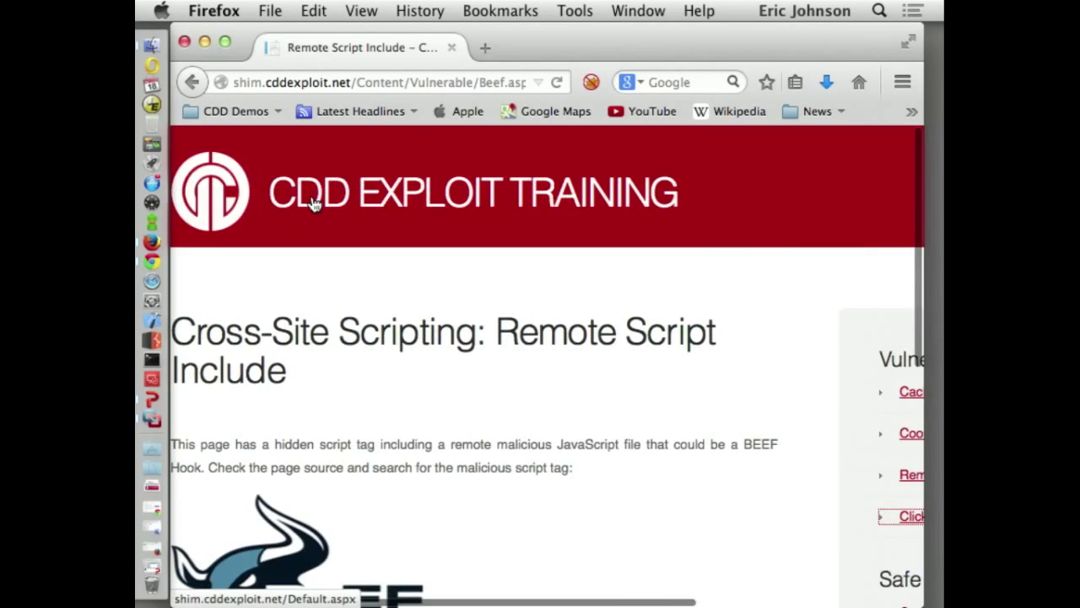
click(313, 202)
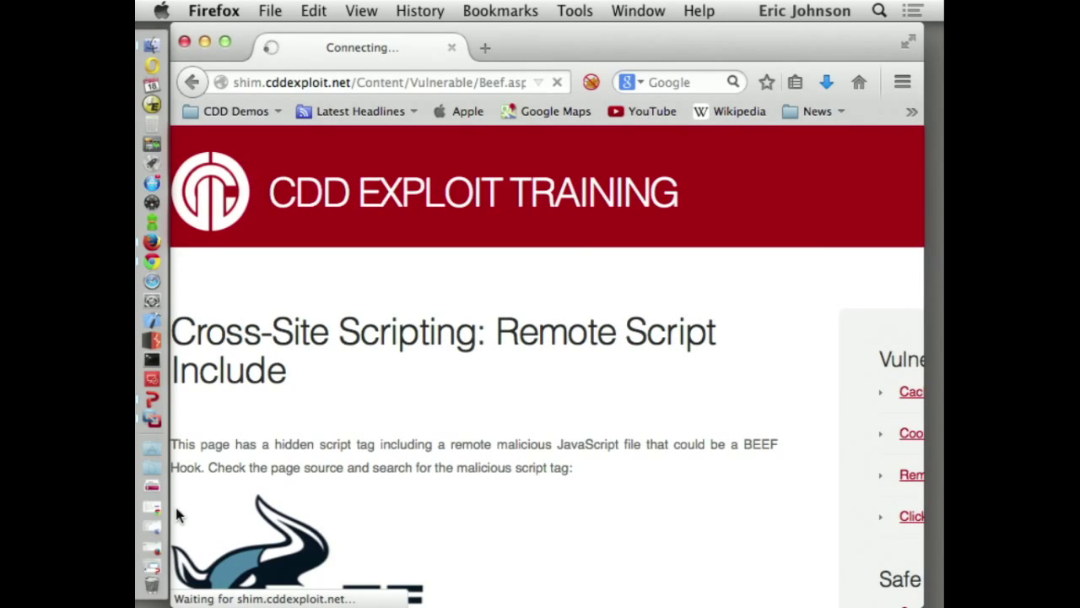
mouse_move(602, 32)
mouse_down()
mouse_move(602, 64)
mouse_move(597, 36)
mouse_up()
click(597, 42)
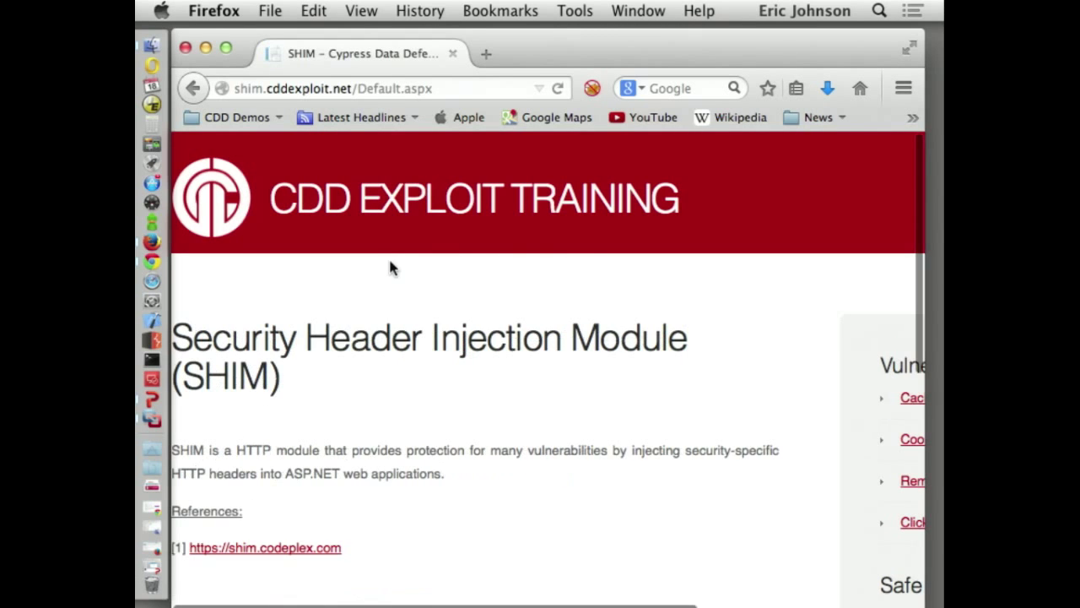
Open the Web Console for the SHIM home page.
scroll(419, 366, right, 5)
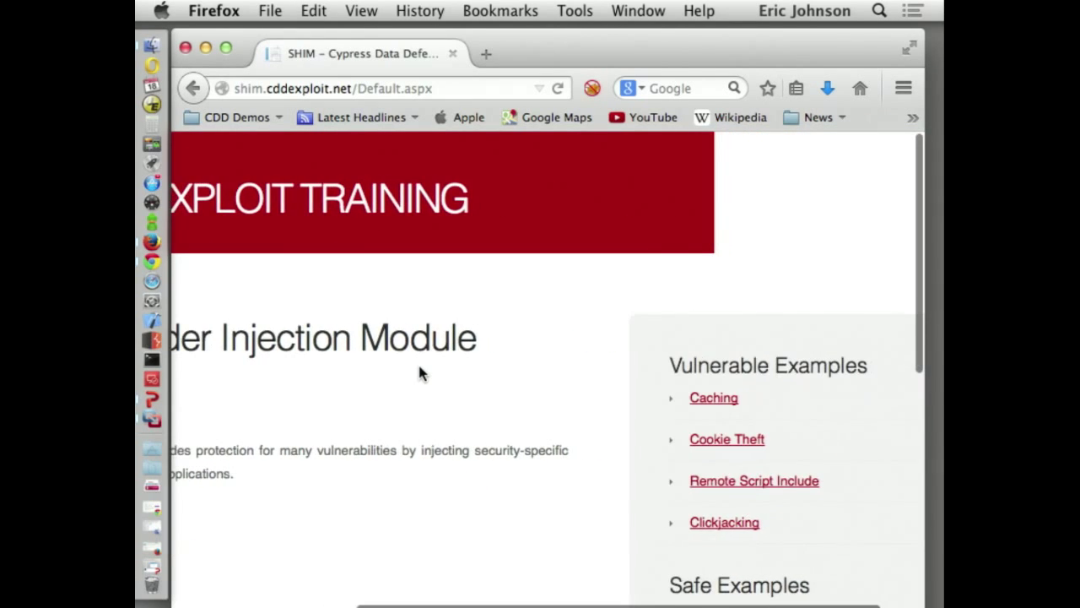
click(899, 91)
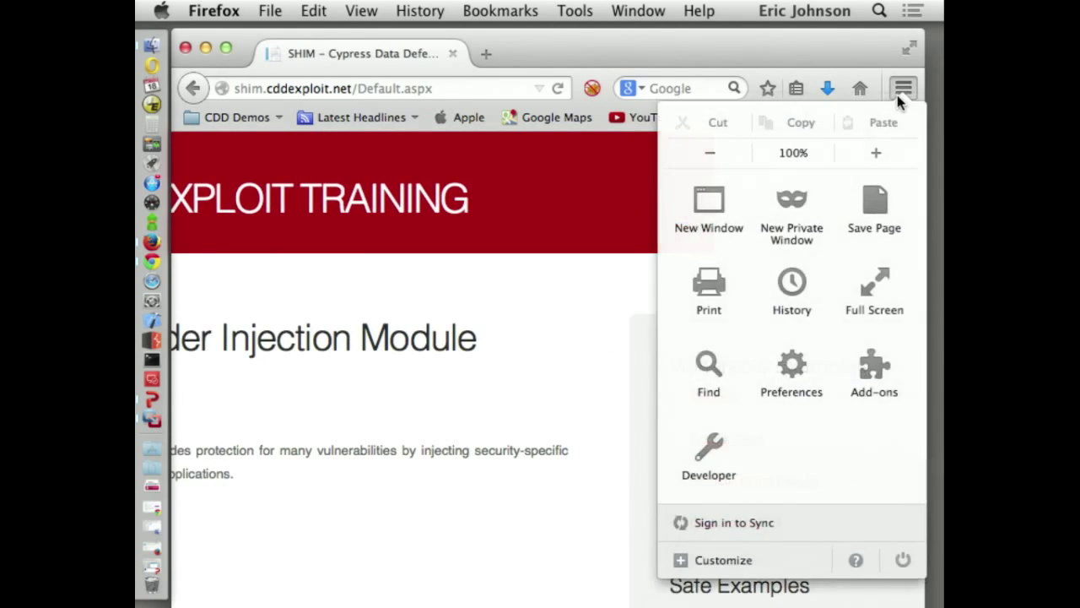
click(709, 453)
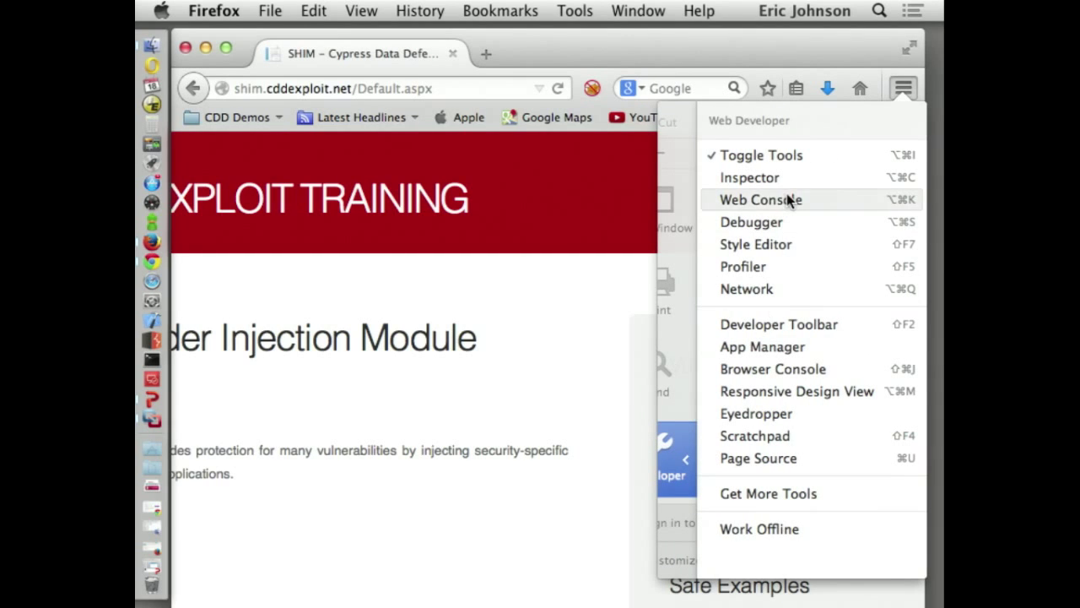
click(754, 200)
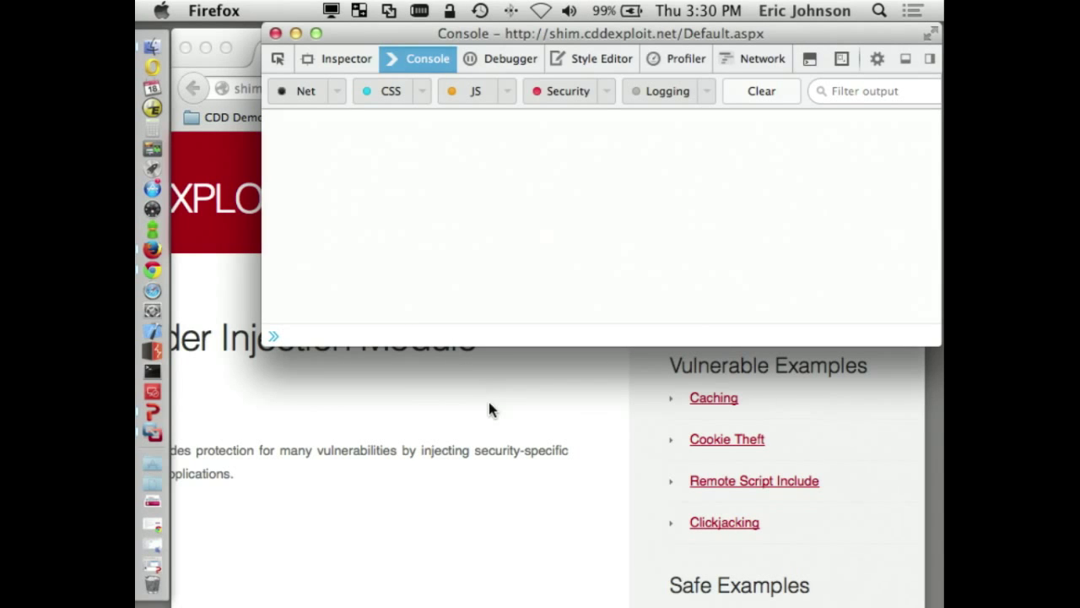
Return to the SHIM home page and open the Caching example under Safe Examples.
click(494, 436)
scroll(645, 395, down, 2)
scroll(644, 395, down, 5)
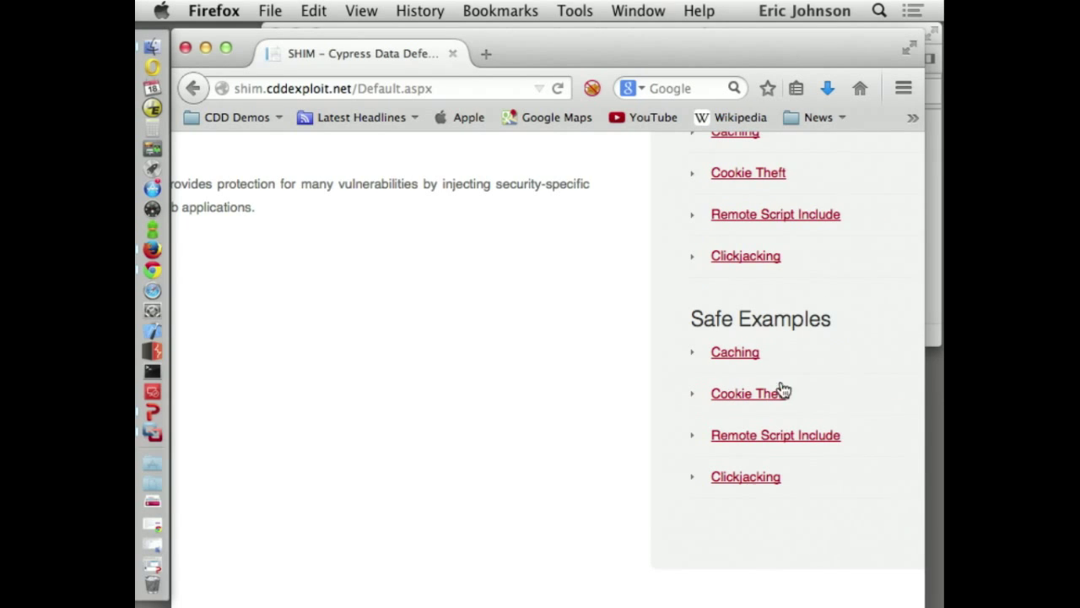
click(738, 352)
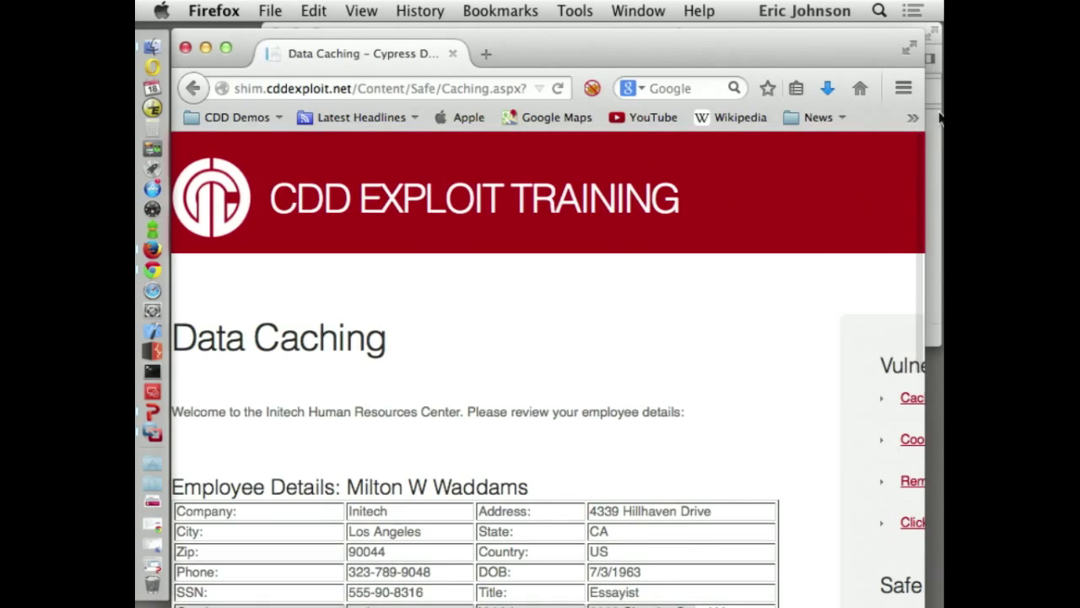
Show the request and response headers of the safe Caching.aspx request in the network monitor.
key(alt+super+k)
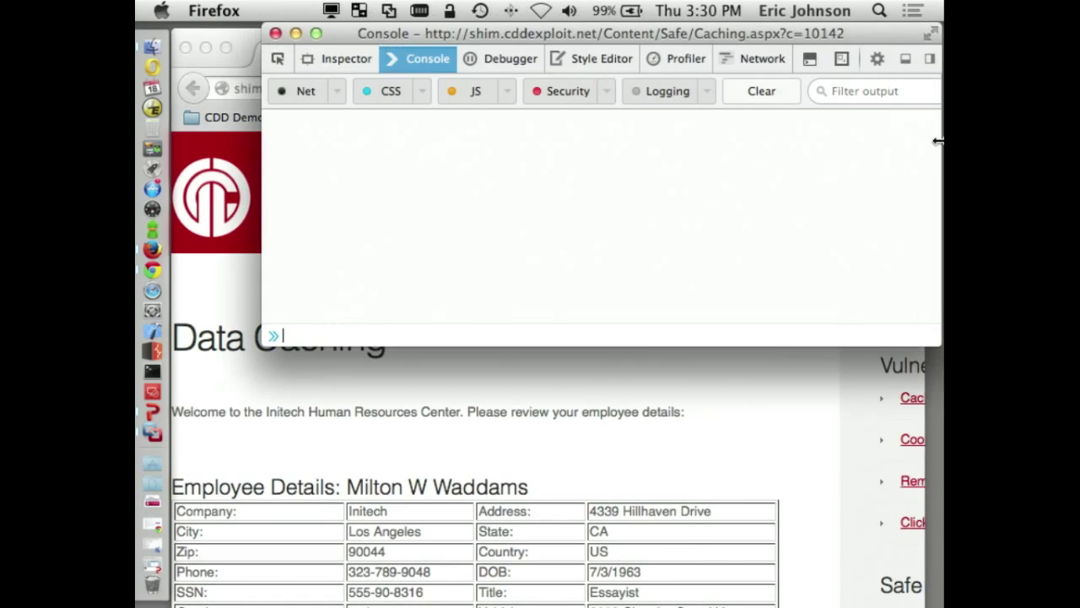
click(750, 56)
click(334, 106)
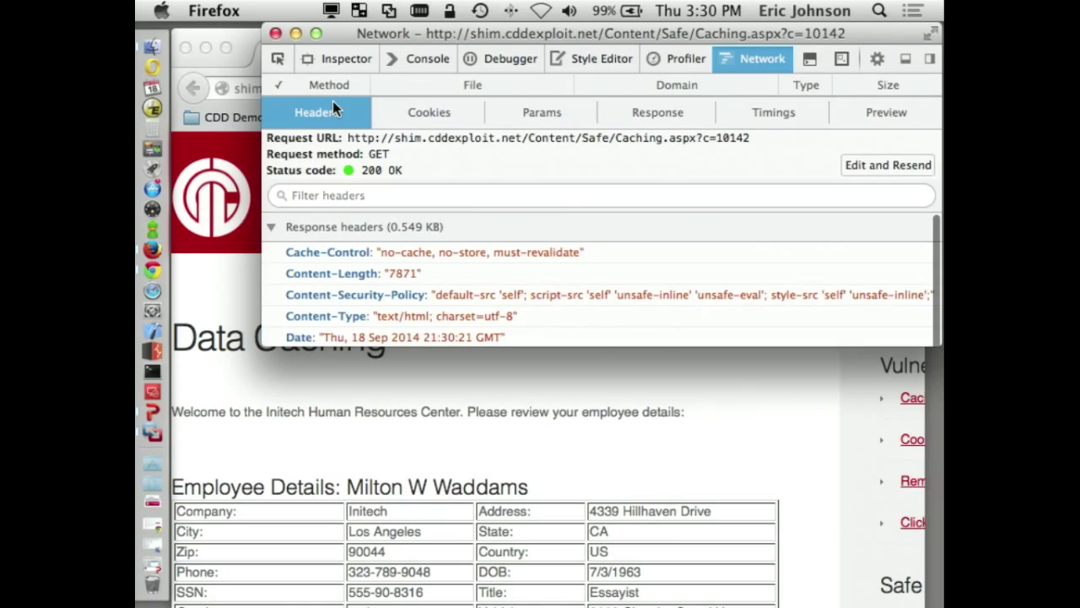
Highlight the Cache-Control and Content-Security-Policy values, and examine the remaining response headers down to X-Frame-Options and X-Powered-By.
double_click(620, 247)
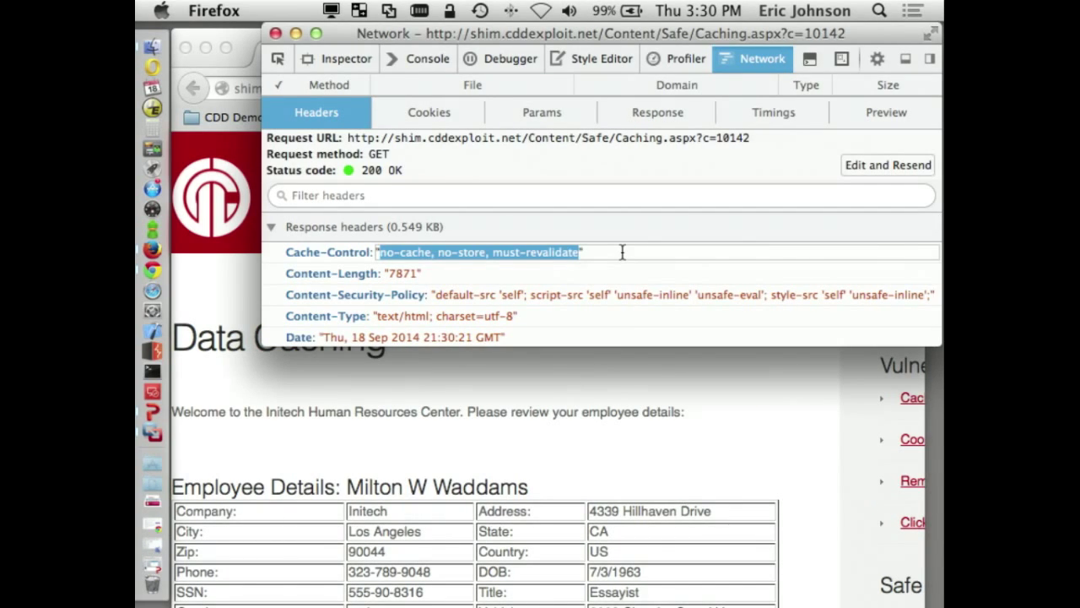
double_click(604, 292)
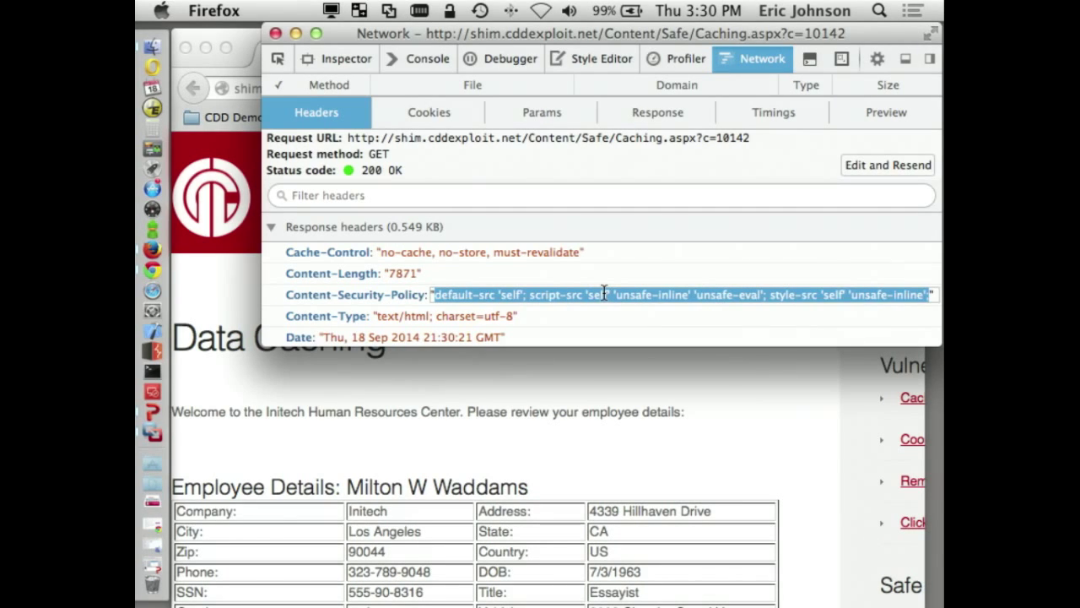
scroll(604, 293, down, 3)
scroll(605, 292, down, 2)
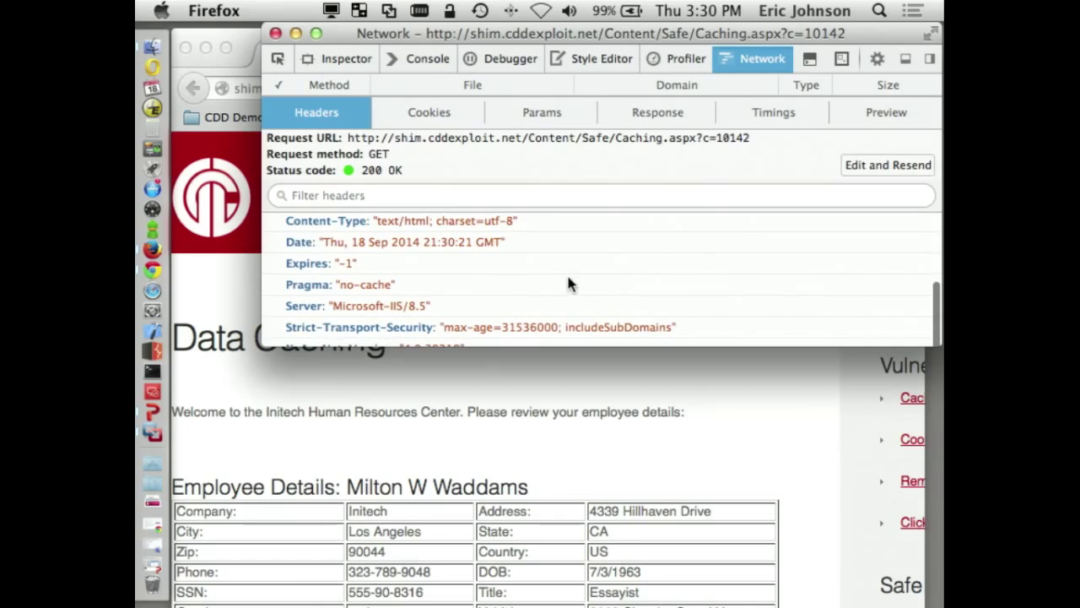
scroll(565, 268, down, 3)
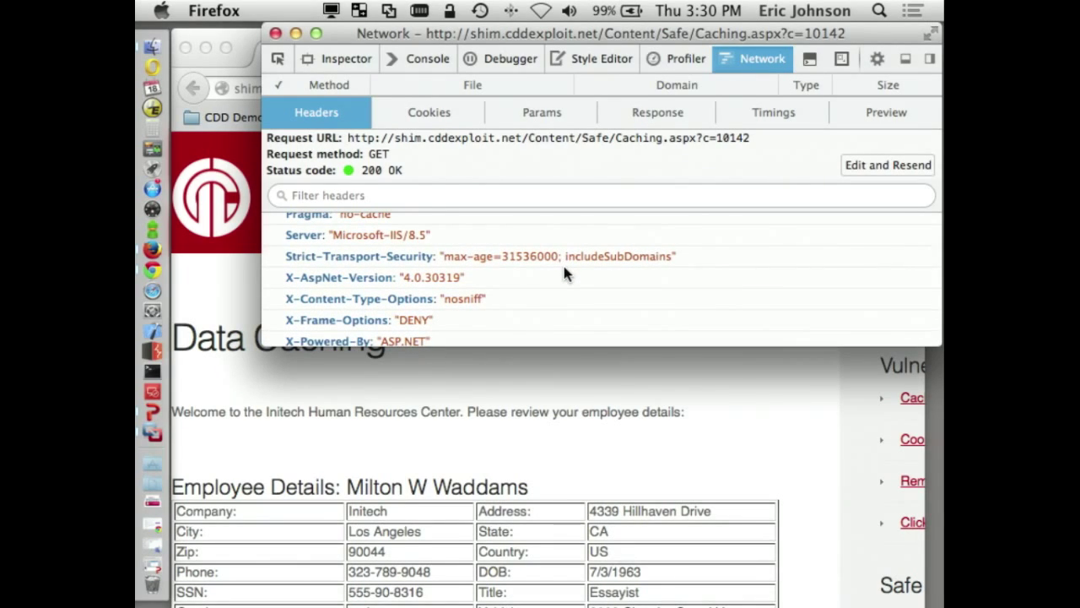
Examine the safe Caching.aspx response headers from Expires through X-XSS-Protection.
scroll(564, 273, down, 1)
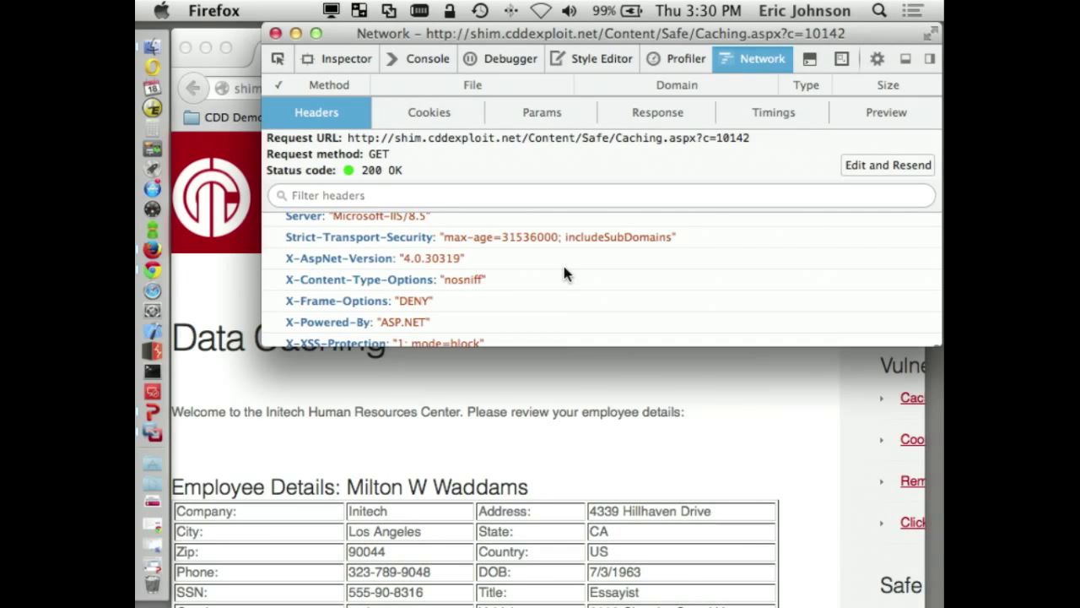
scroll(563, 263, up, 2)
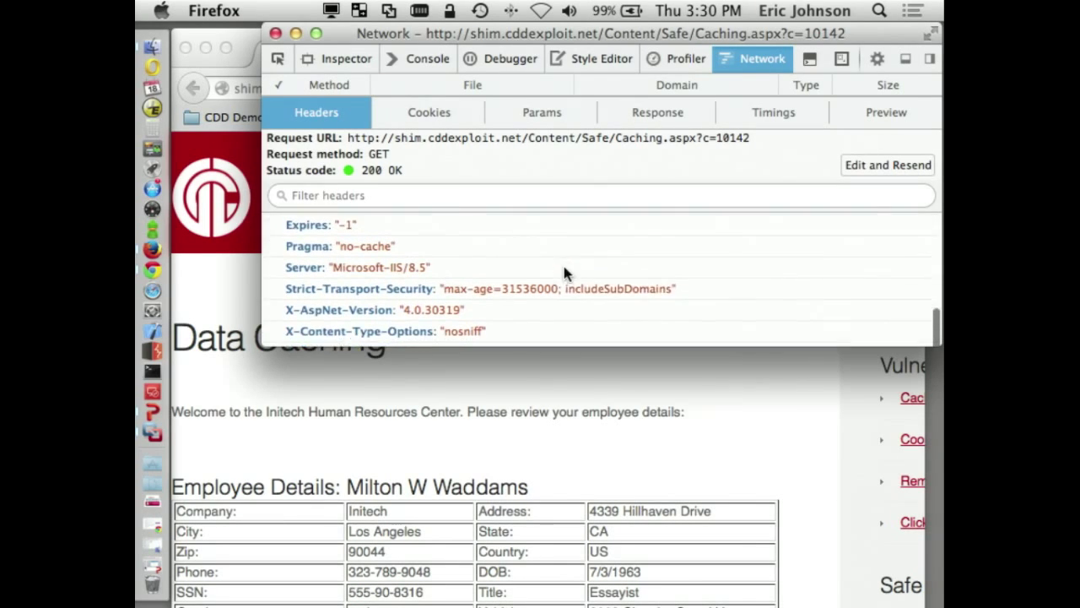
scroll(563, 263, down, 1)
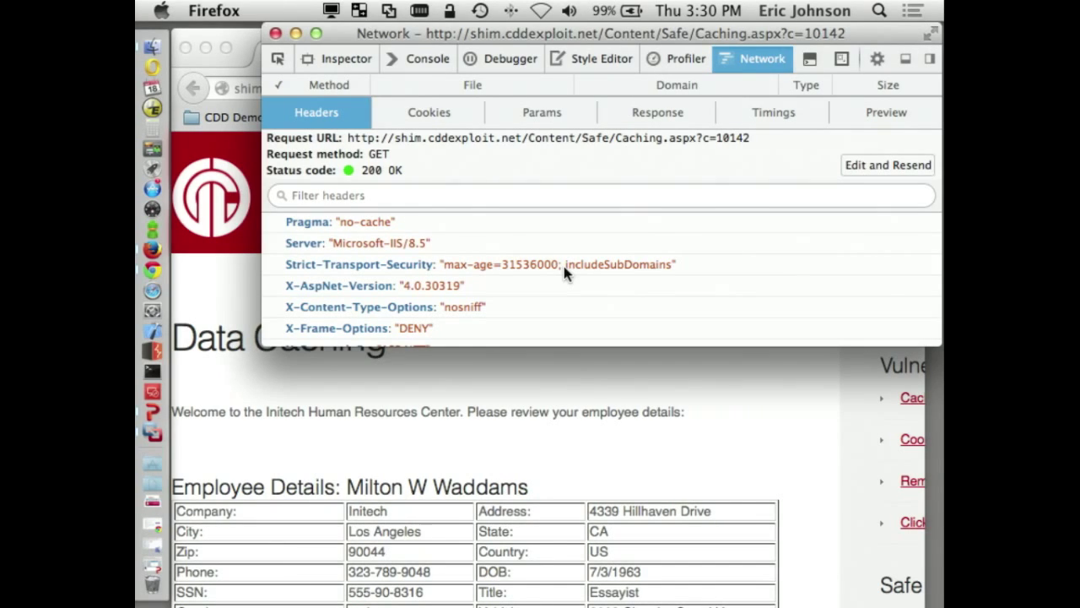
Visit the SHIM home page, go back to the safe Caching page, and show its Caching.aspx request headers in the network monitor.
click(215, 190)
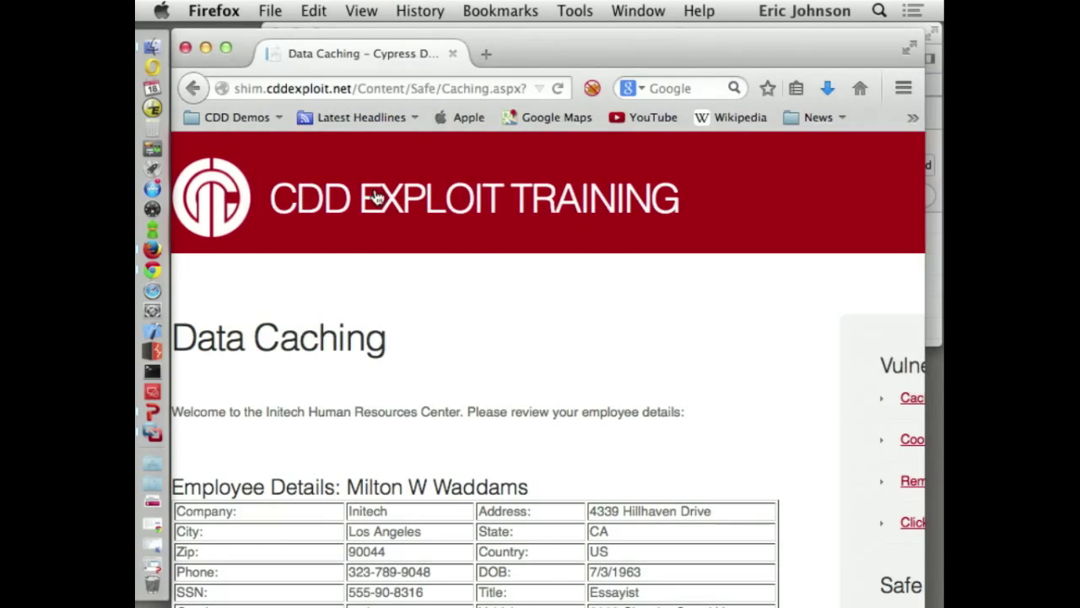
click(380, 198)
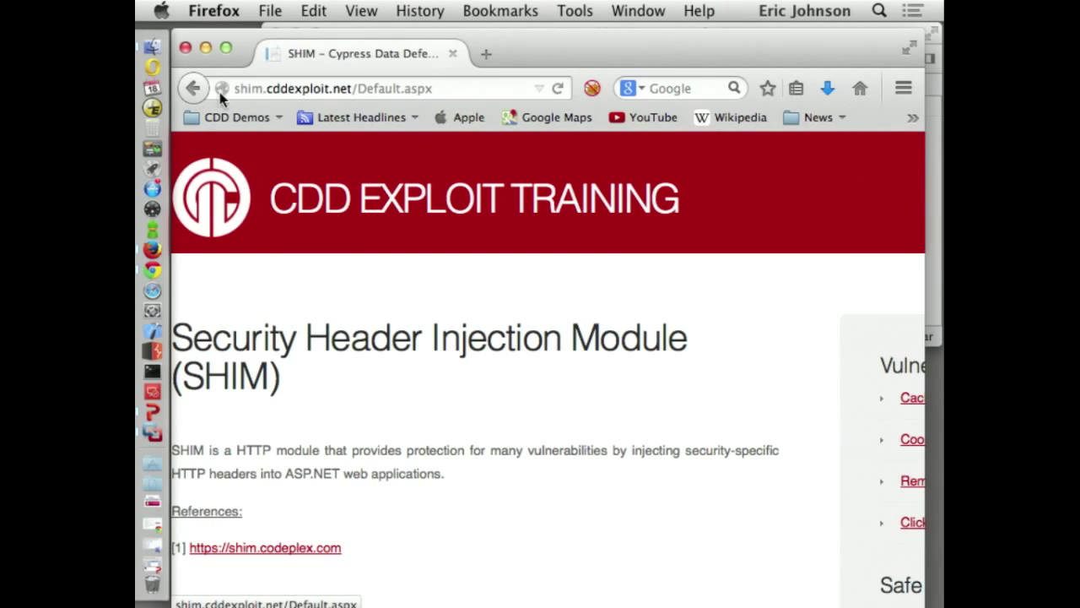
click(193, 88)
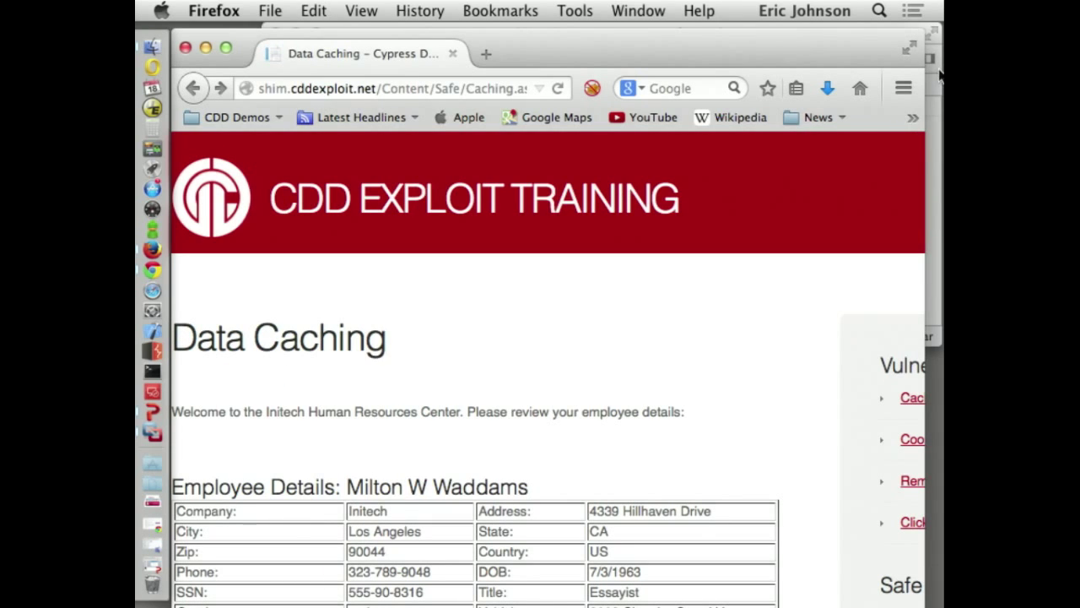
click(937, 74)
click(538, 104)
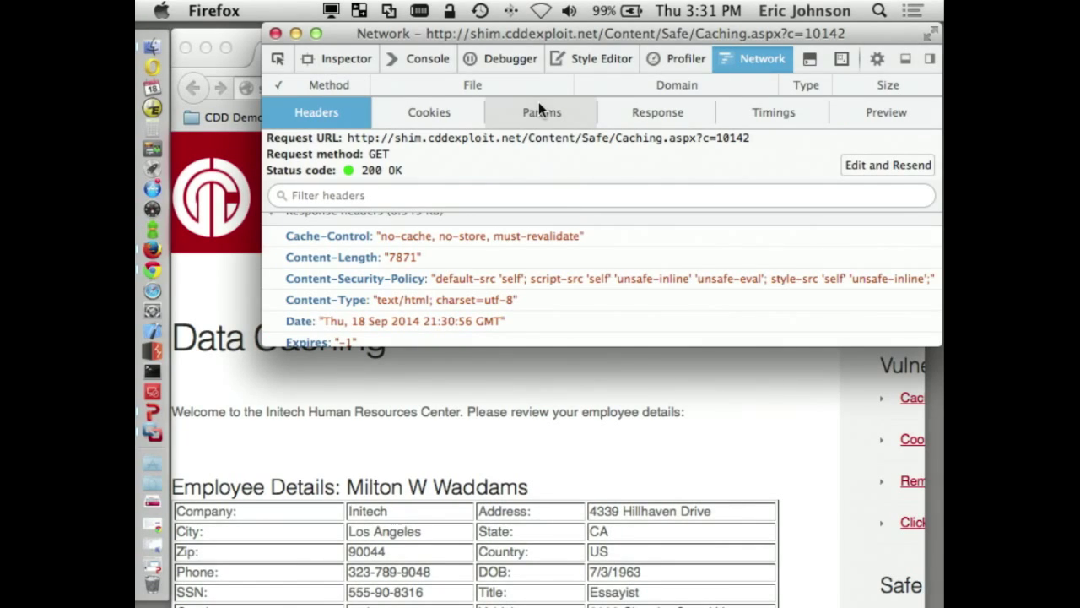
Open the Remote Script Include example under Safe Examples from the Data Caching page.
click(452, 401)
scroll(450, 396, right, 5)
scroll(450, 396, down, 10)
scroll(450, 406, up, 3)
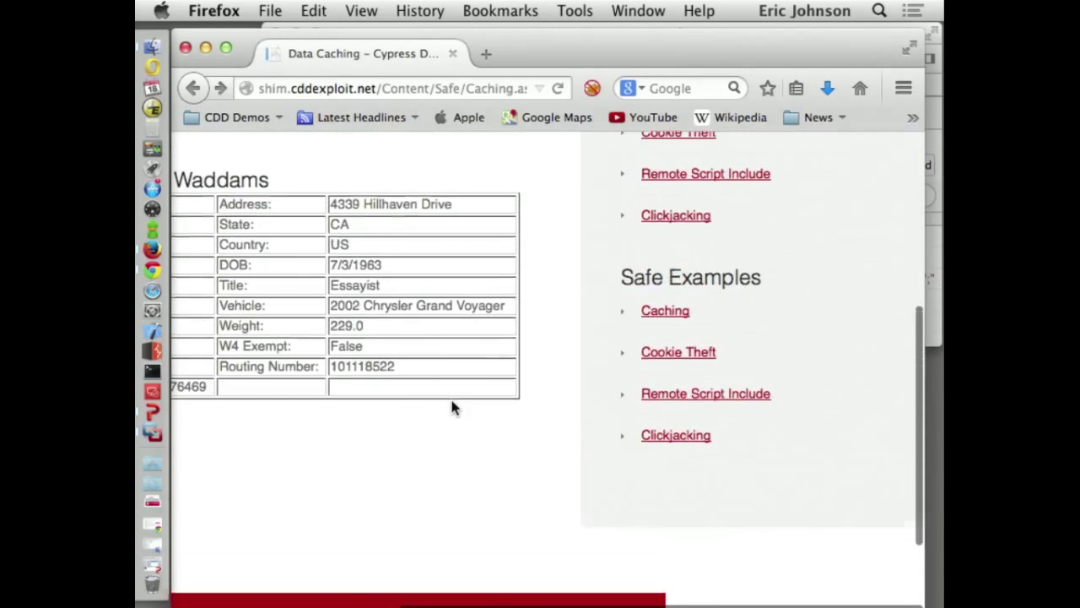
click(667, 399)
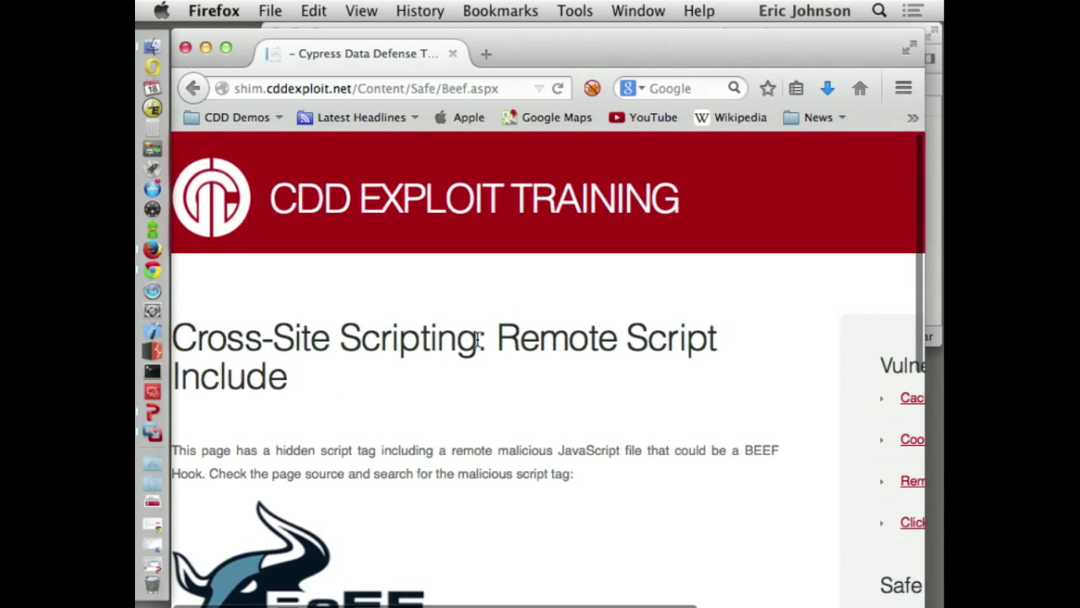
Show the Beef.aspx request's response headers in a separate network monitor window, and view the page's console messages.
scroll(475, 335, down, 5)
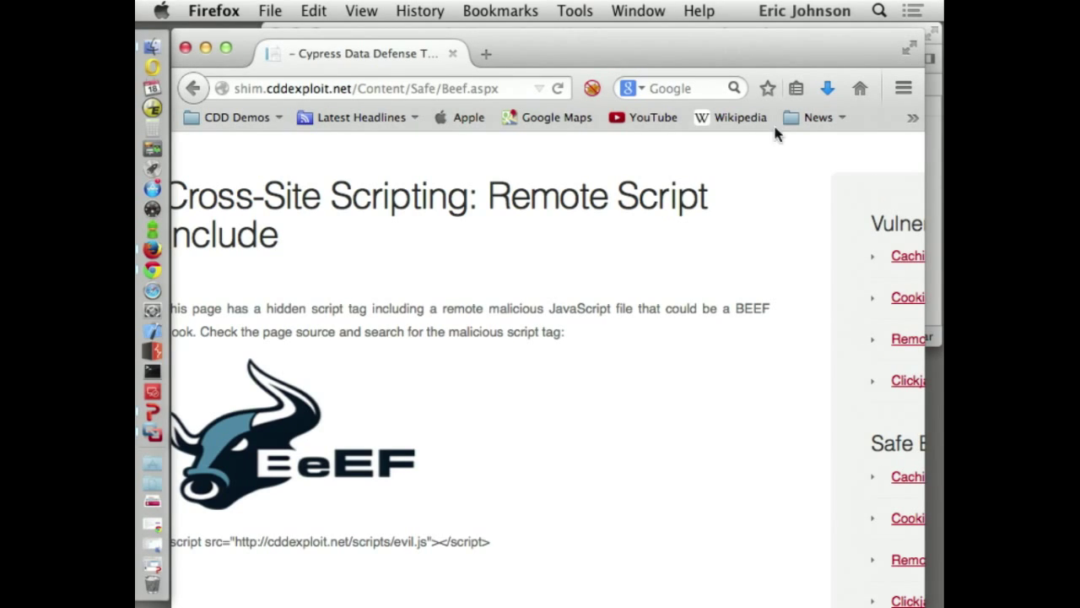
key(super+alt+q)
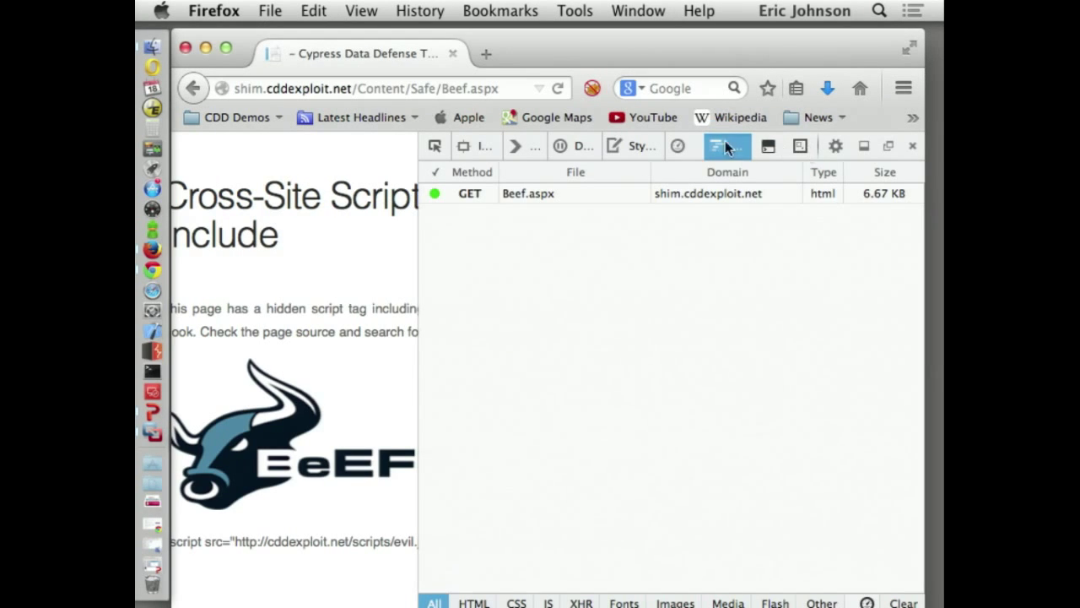
click(888, 145)
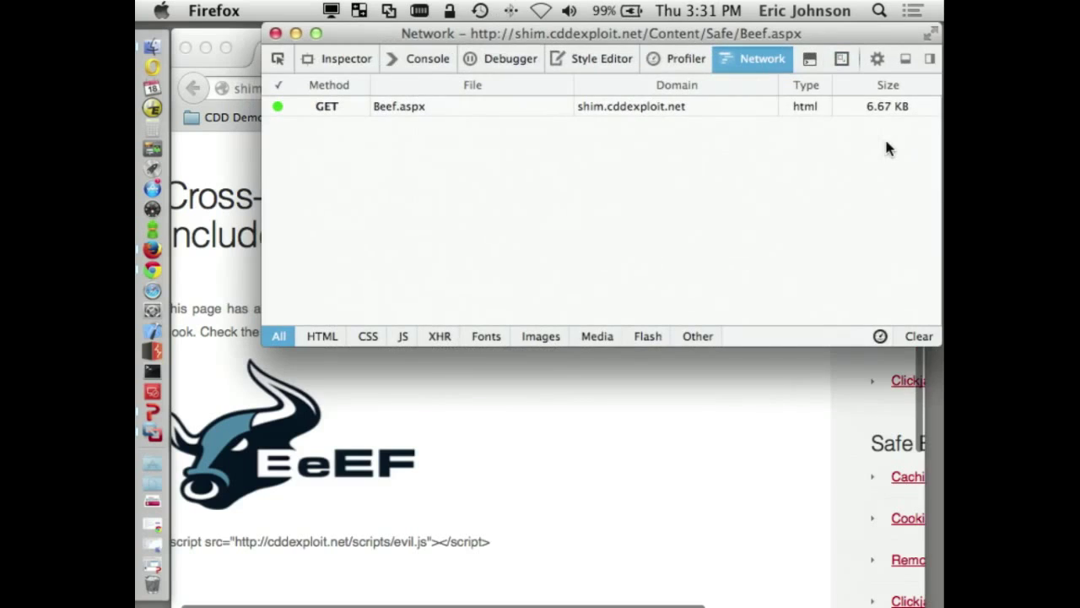
click(493, 108)
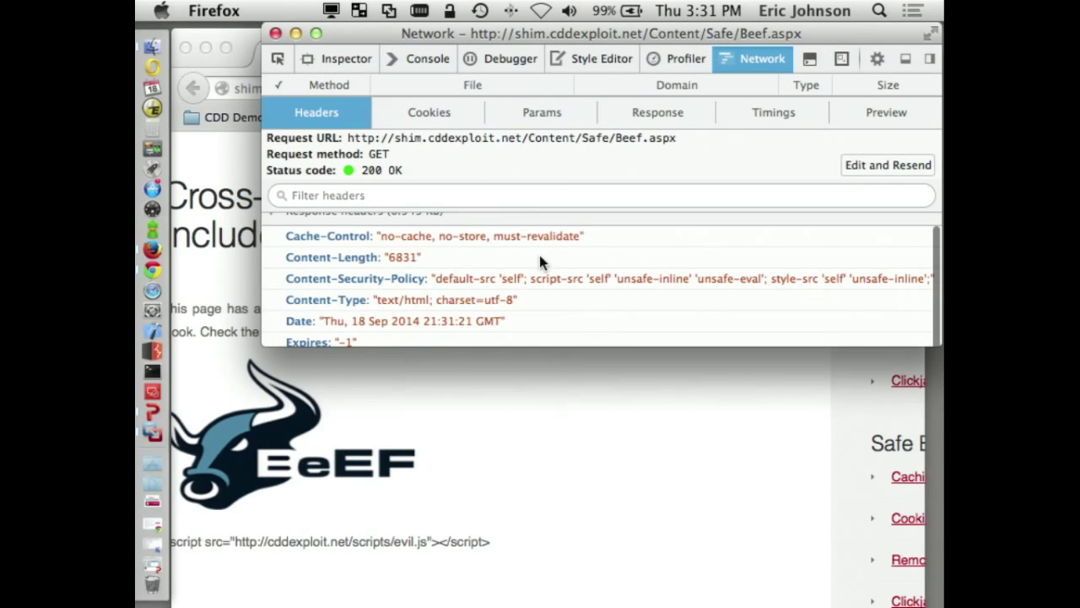
scroll(542, 261, down, 1)
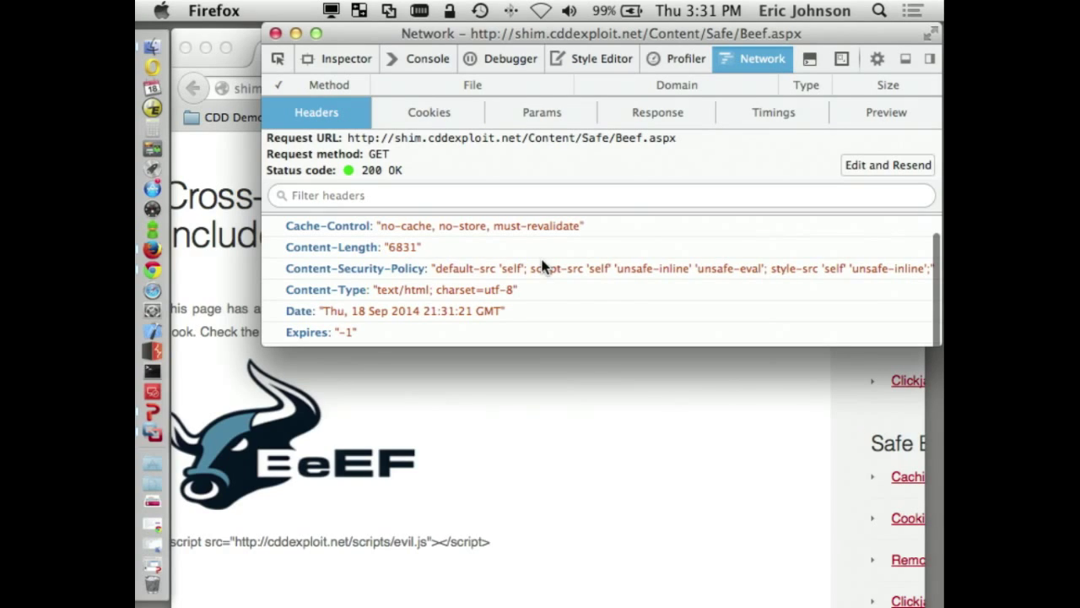
click(413, 57)
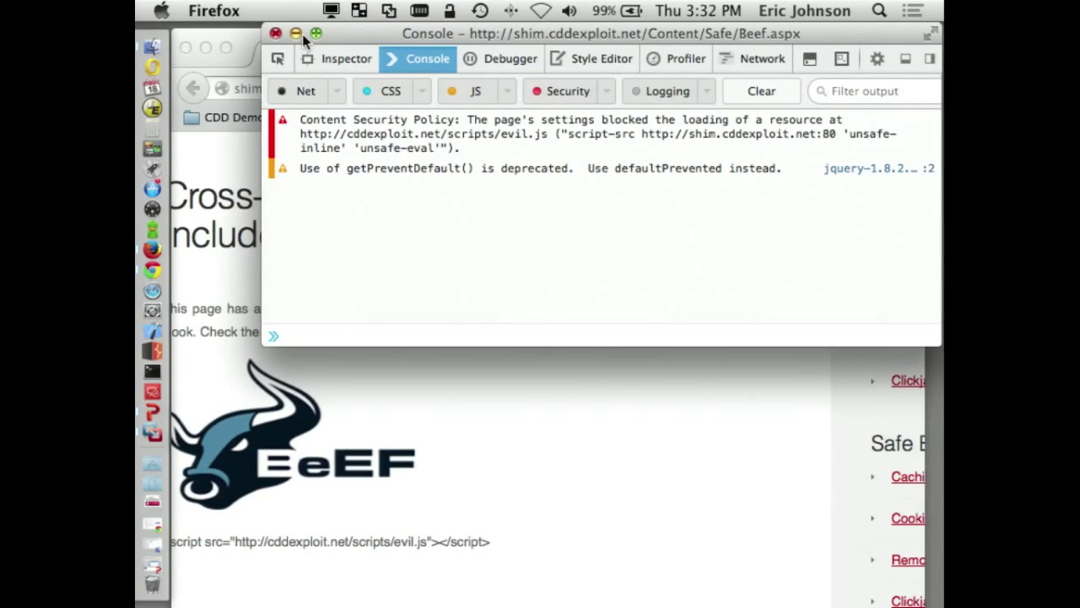
Close the developer tools window and open the Clickjacking example under Safe Examples.
click(275, 33)
scroll(699, 346, right, 5)
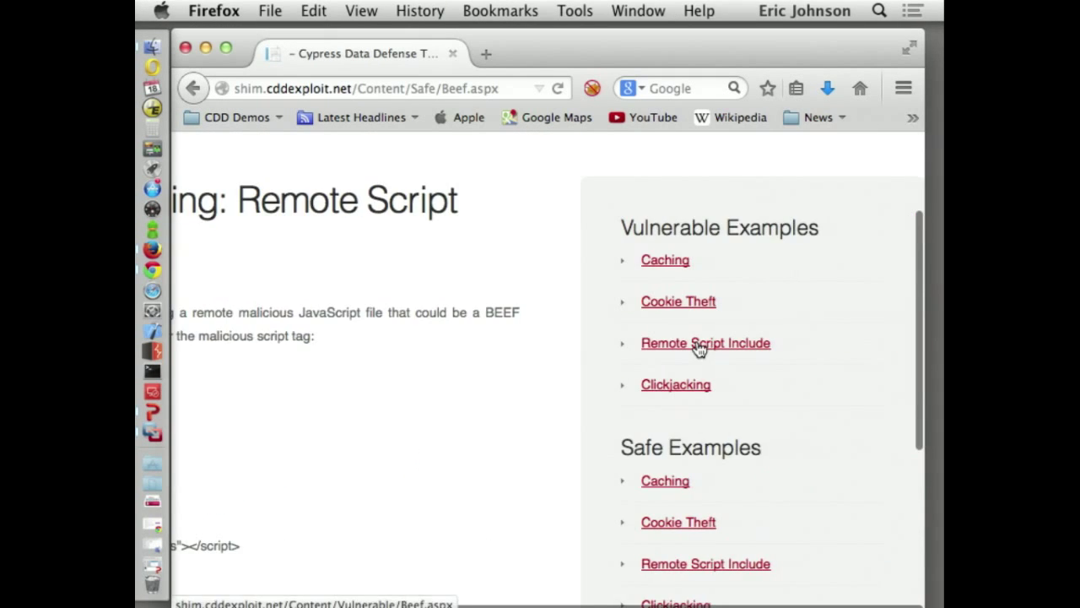
scroll(700, 346, down, 5)
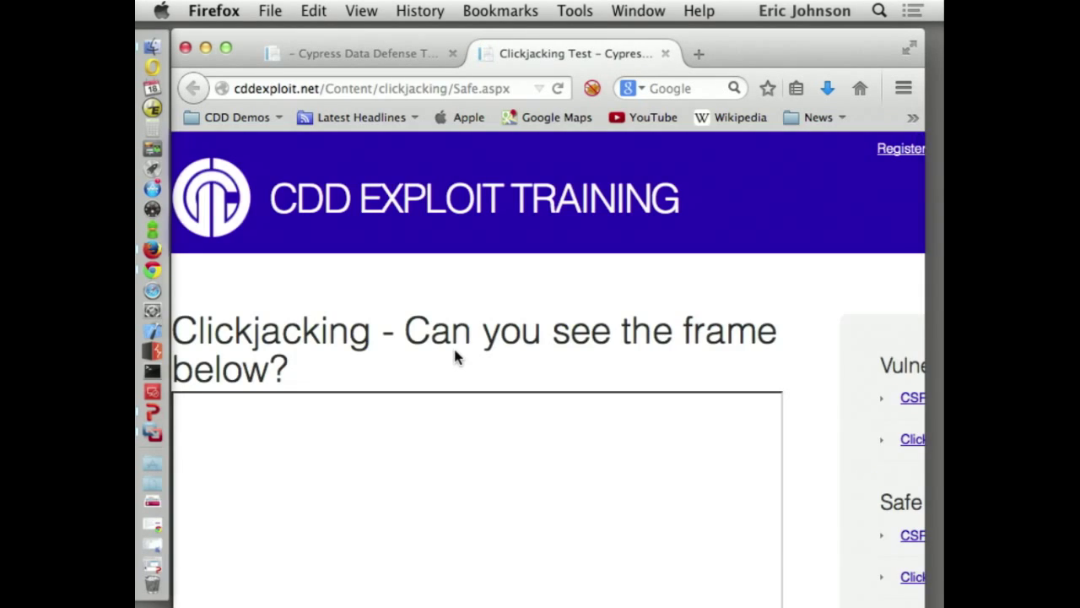
Examine the embedded frame area on the safe Clickjacking test page.
scroll(454, 354, down, 3)
scroll(454, 354, up, 3)
scroll(453, 356, up, 1)
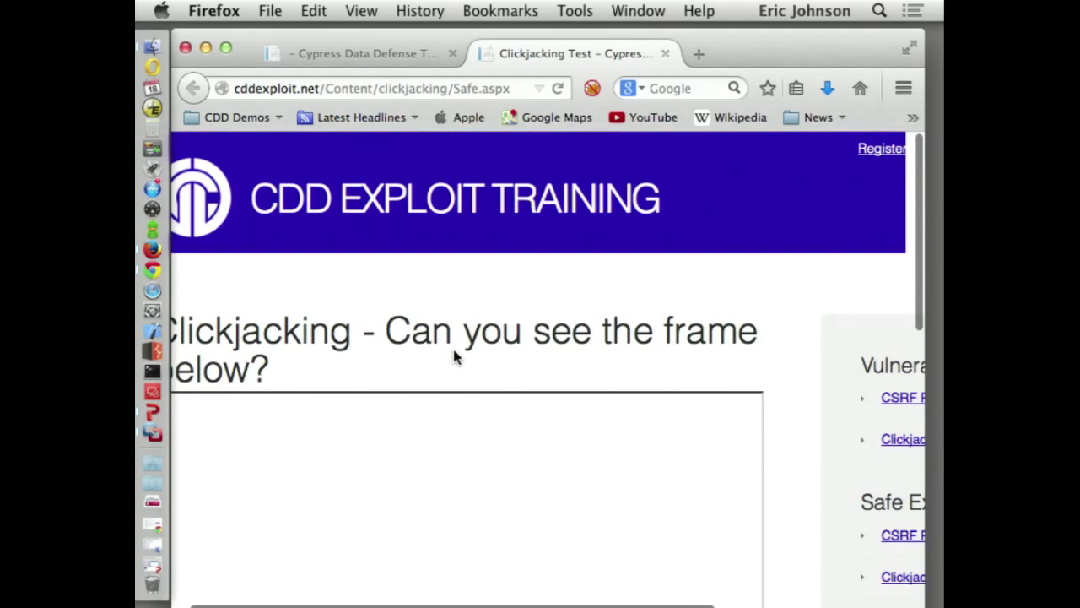
scroll(455, 356, down, 5)
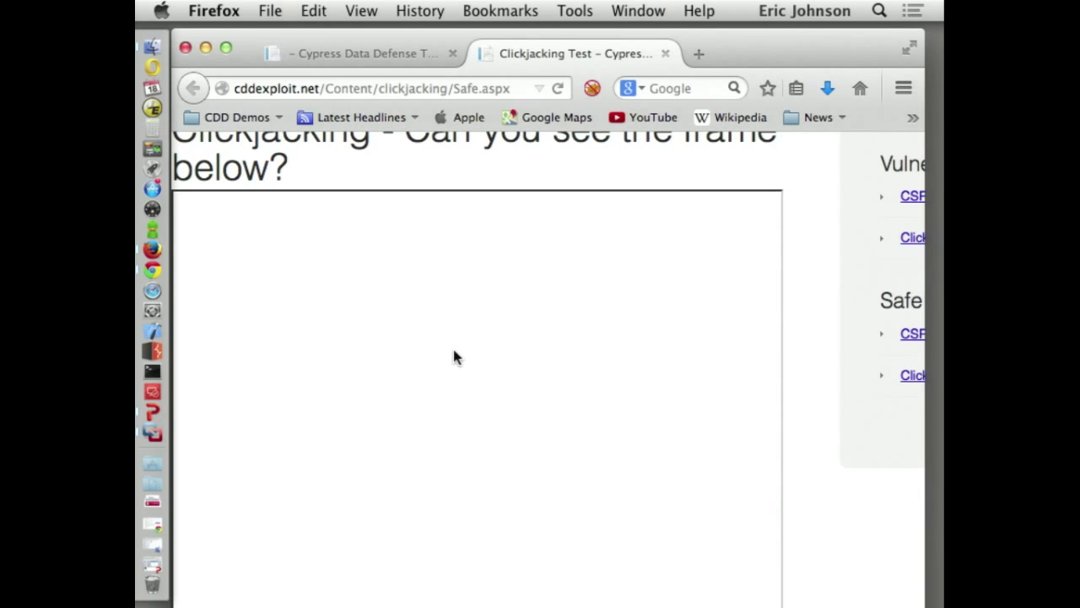
Switch to the PowerPoint slide show and advance from the Demo slide to the Future Enhancements slide.
click(153, 412)
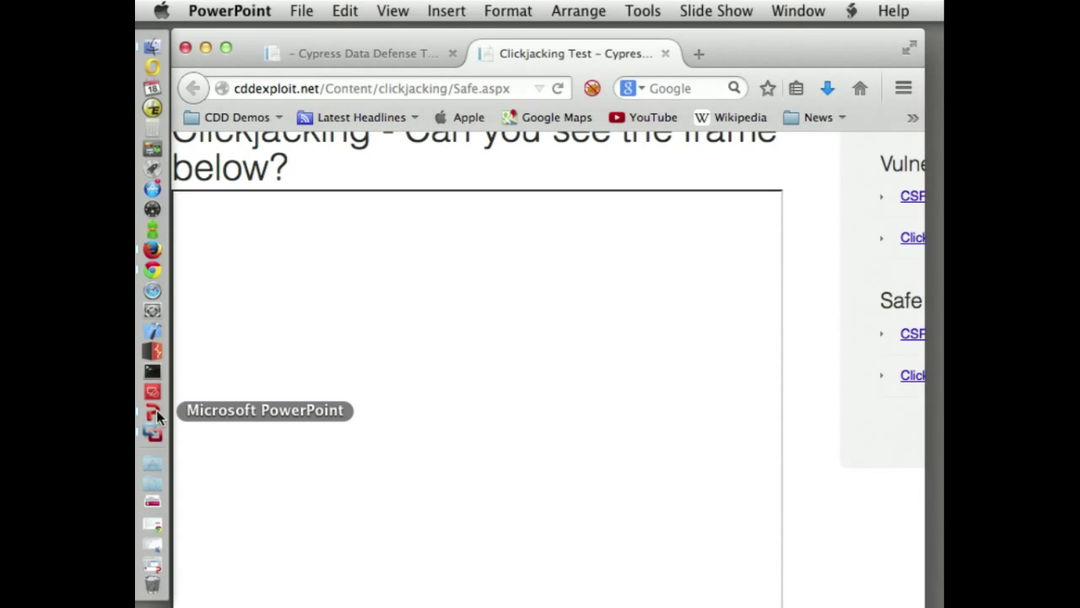
click(247, 550)
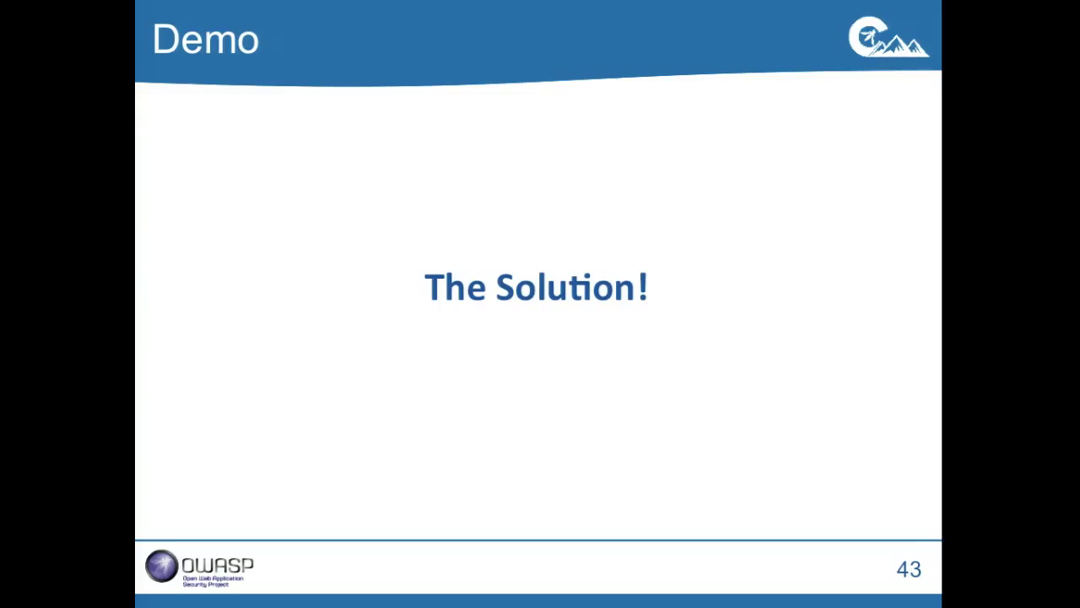
key(Right)
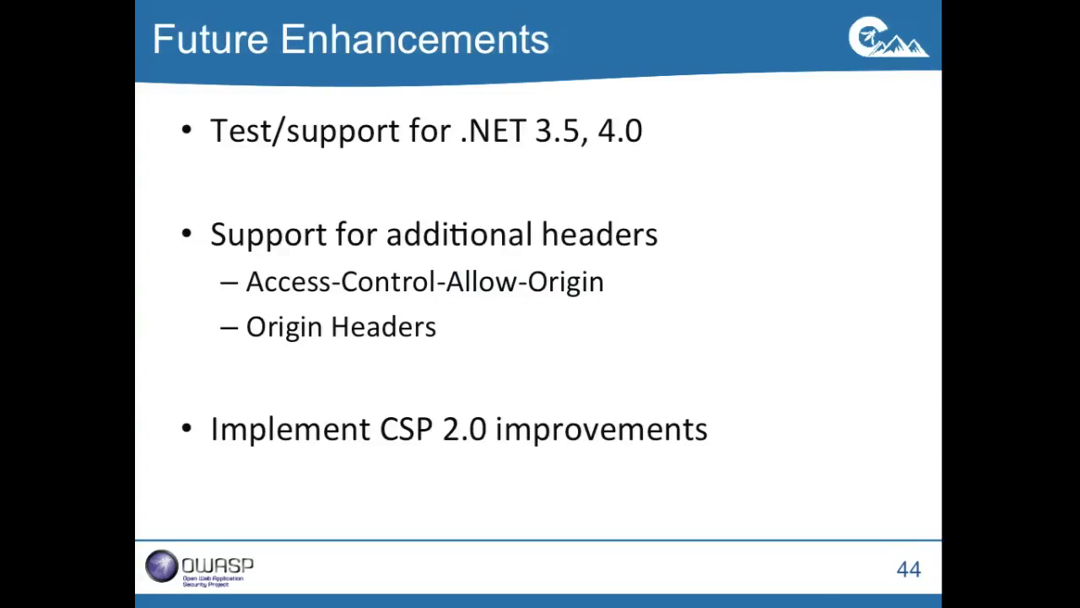